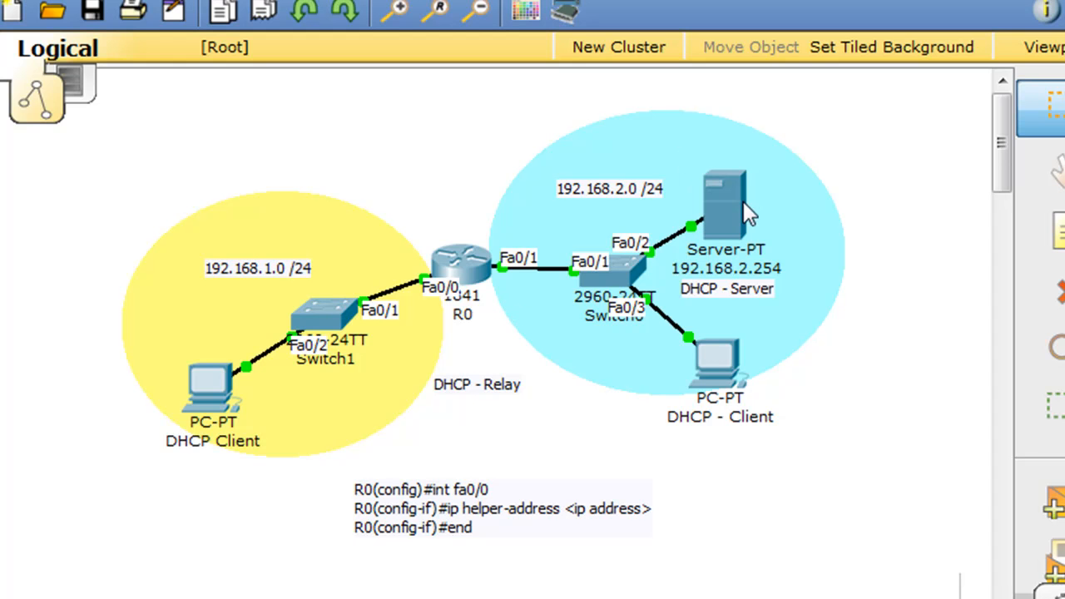
# Give the DHCP server static IP 192.168.2.254, mask 255.255.255.0, gateway and DNS 192.168.2.1.
pyautogui.click(724, 213)
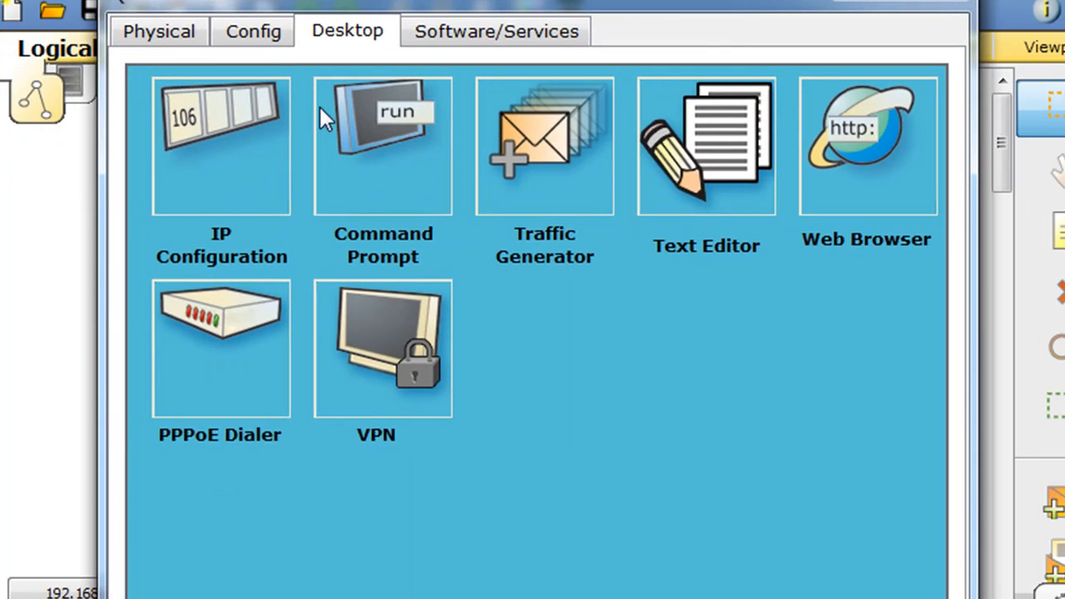
pyautogui.click(226, 112)
pyautogui.click(374, 287)
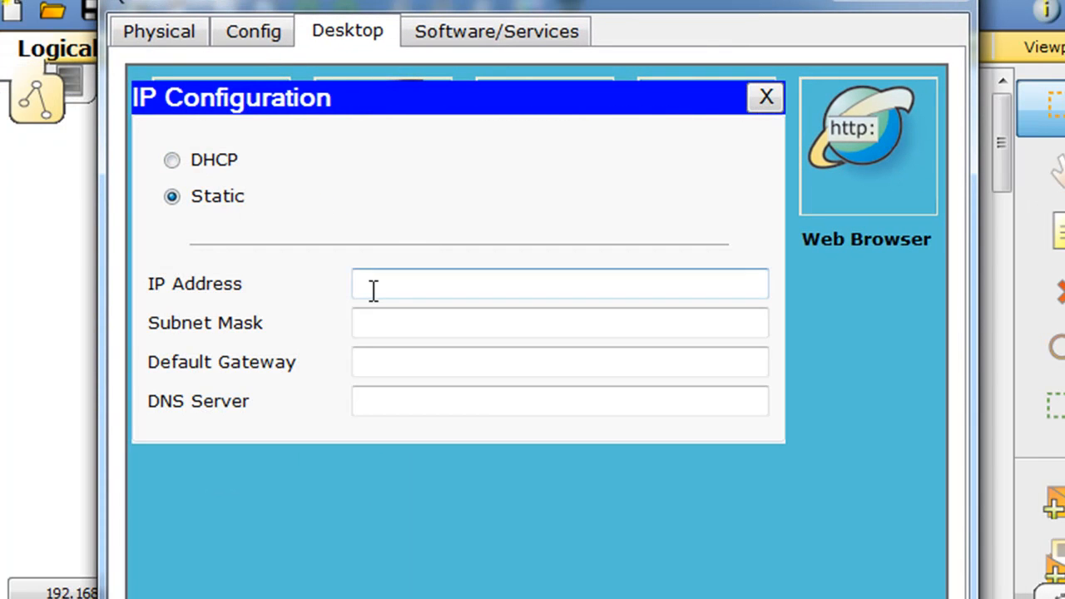
pyautogui.write('192.168.2.254')
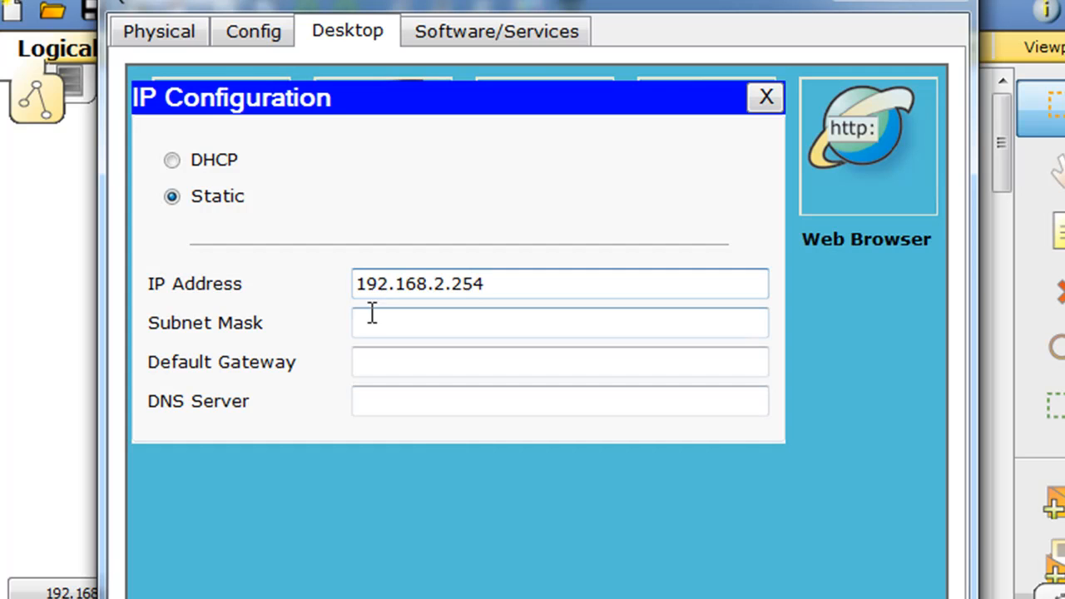
pyautogui.click(374, 323)
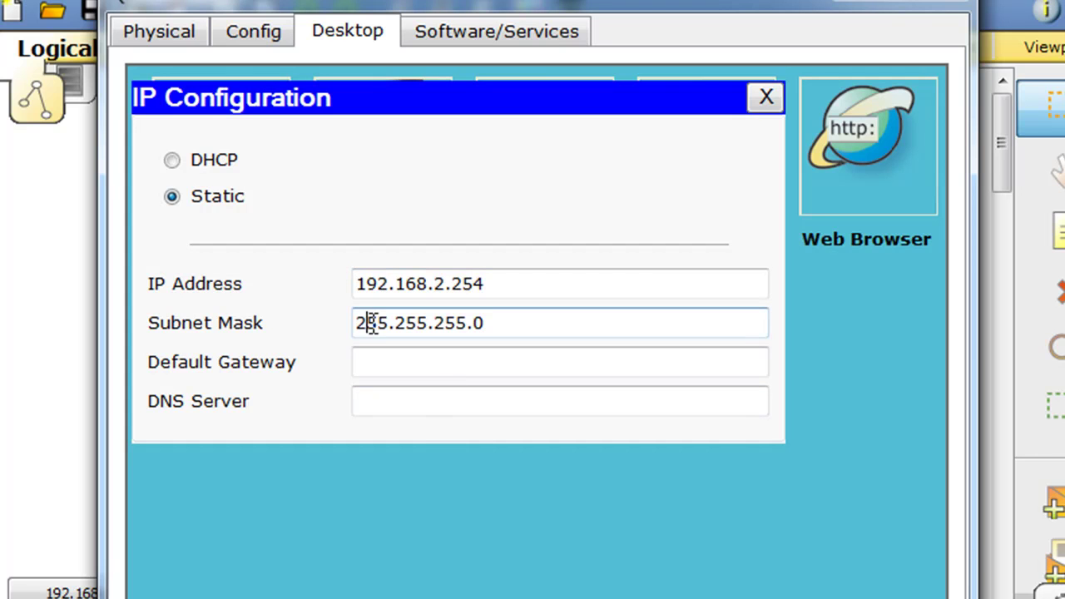
pyautogui.click(398, 364)
pyautogui.write('192')
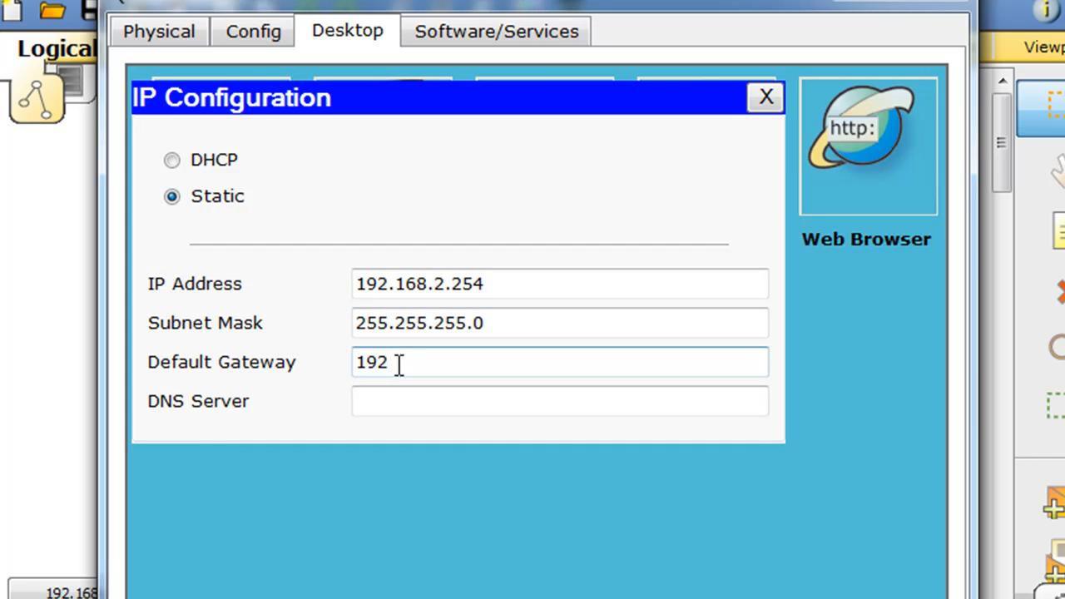
pyautogui.write('68.')
pyautogui.write('2.1')
pyautogui.click(391, 405)
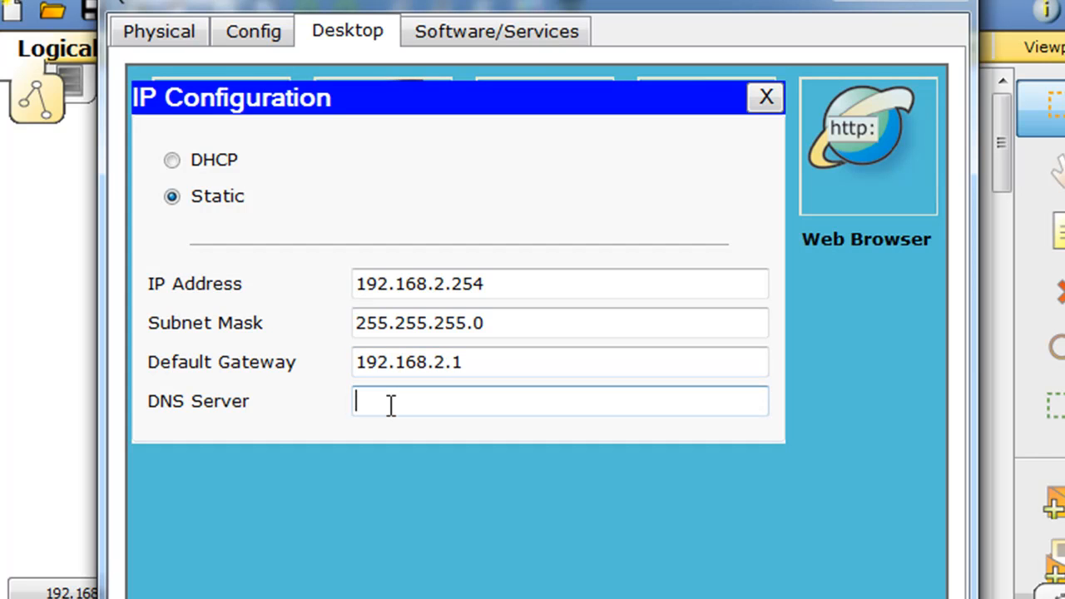
pyautogui.write('92.16')
pyautogui.write('8.2.1')
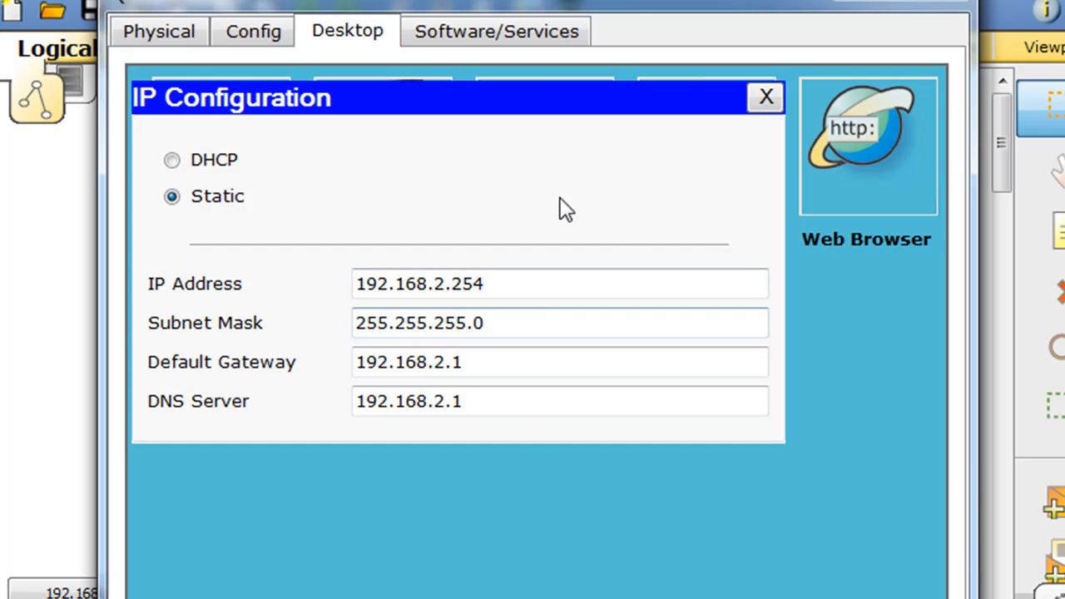
# Move the server window aside to check the topology, then bring it back.
pyautogui.moveTo(626, 10); pyautogui.dragTo(565, 270)
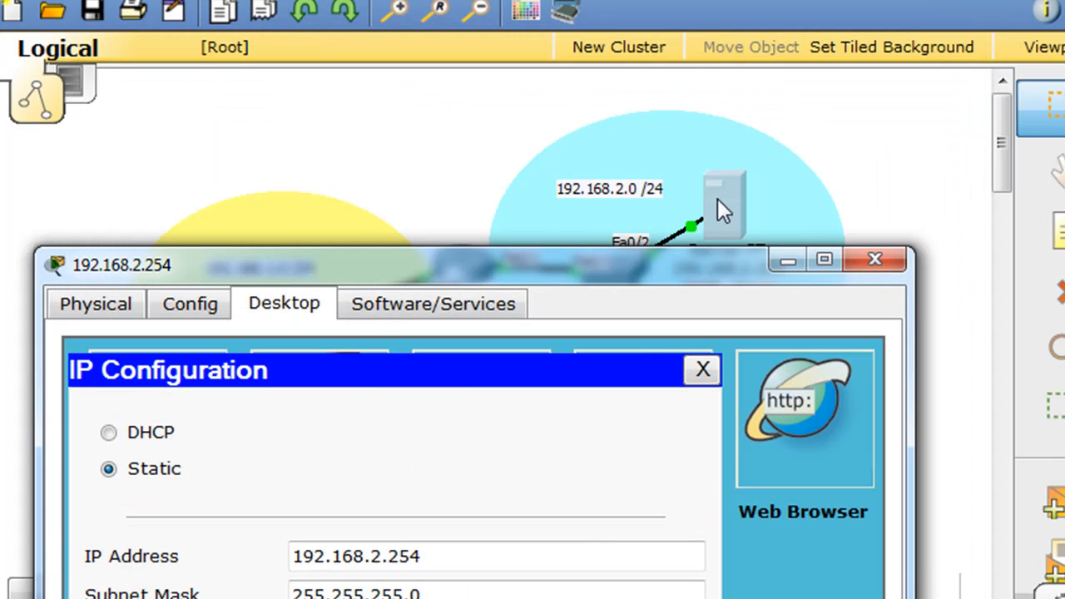
pyautogui.moveTo(697, 282); pyautogui.dragTo(768, 344)
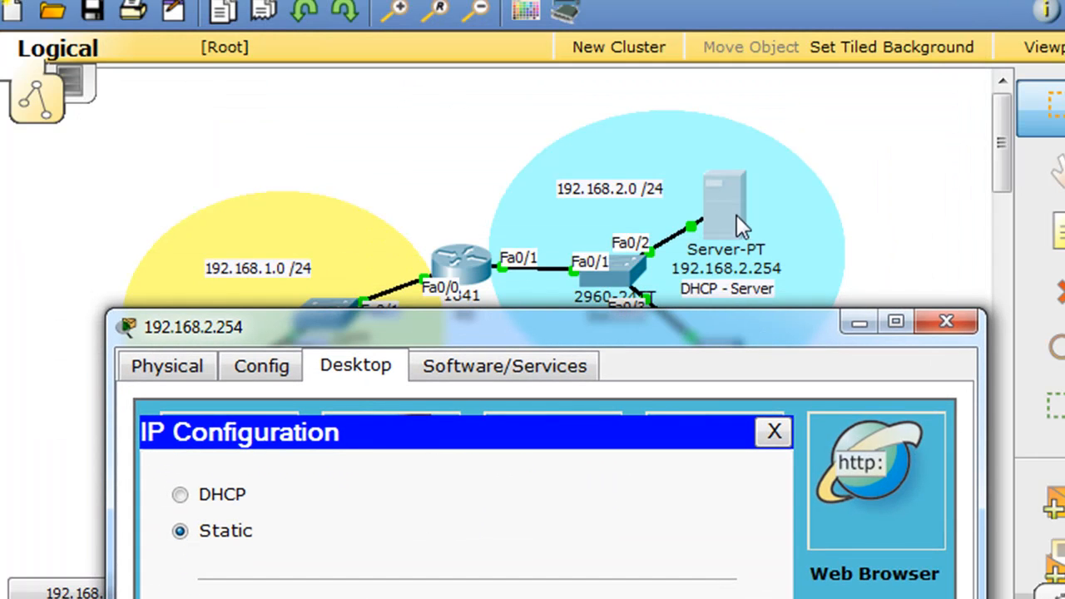
pyautogui.moveTo(696, 334); pyautogui.dragTo(631, 35)
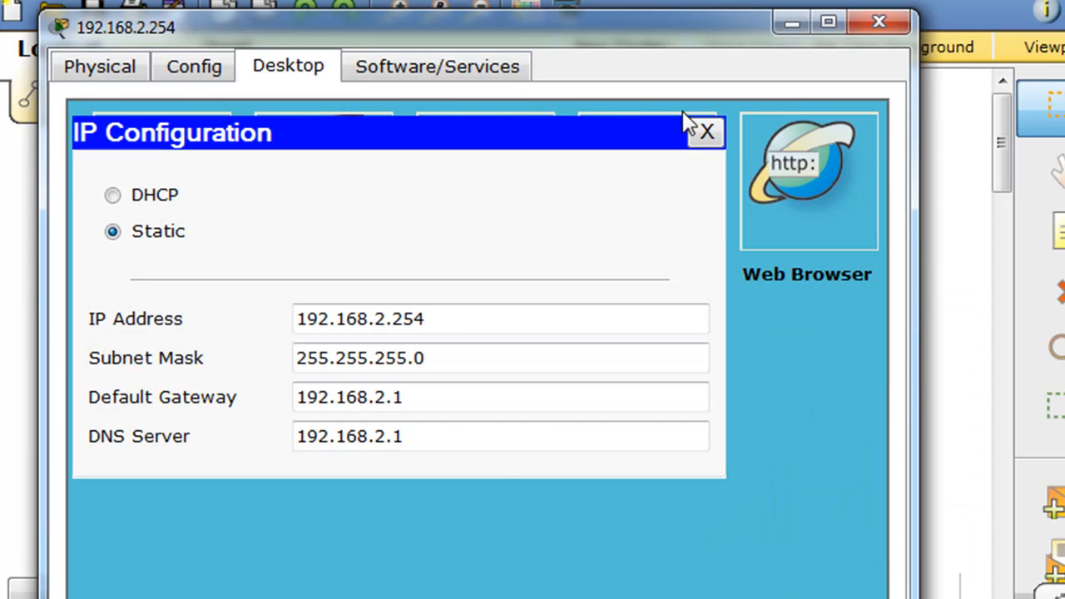
# Leave the IP settings and show the server's DHCP service page with the service on.
pyautogui.click(706, 133)
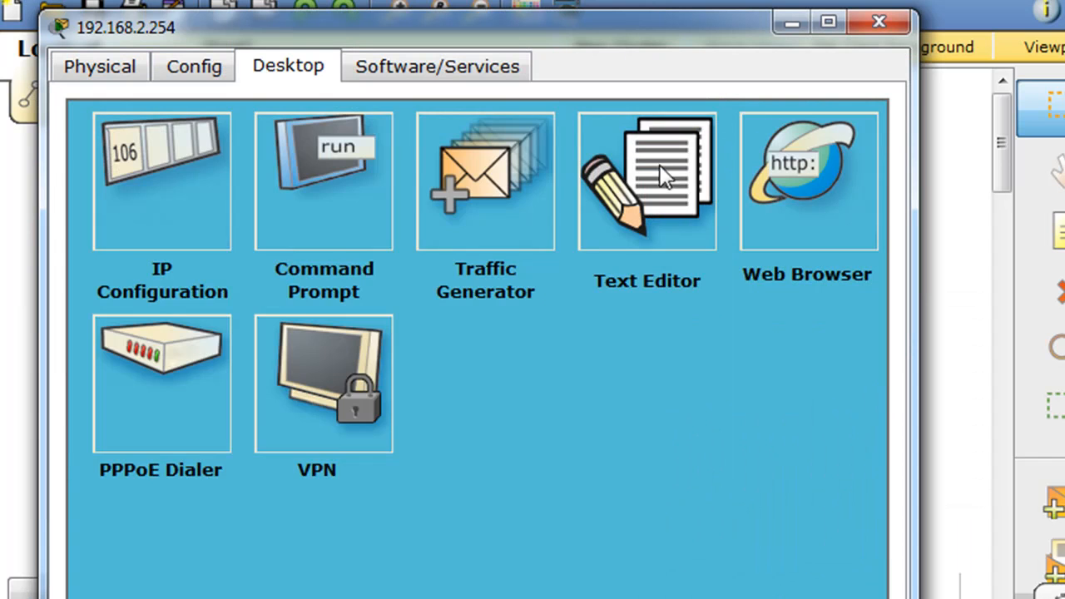
pyautogui.moveTo(363, 29); pyautogui.dragTo(378, 22)
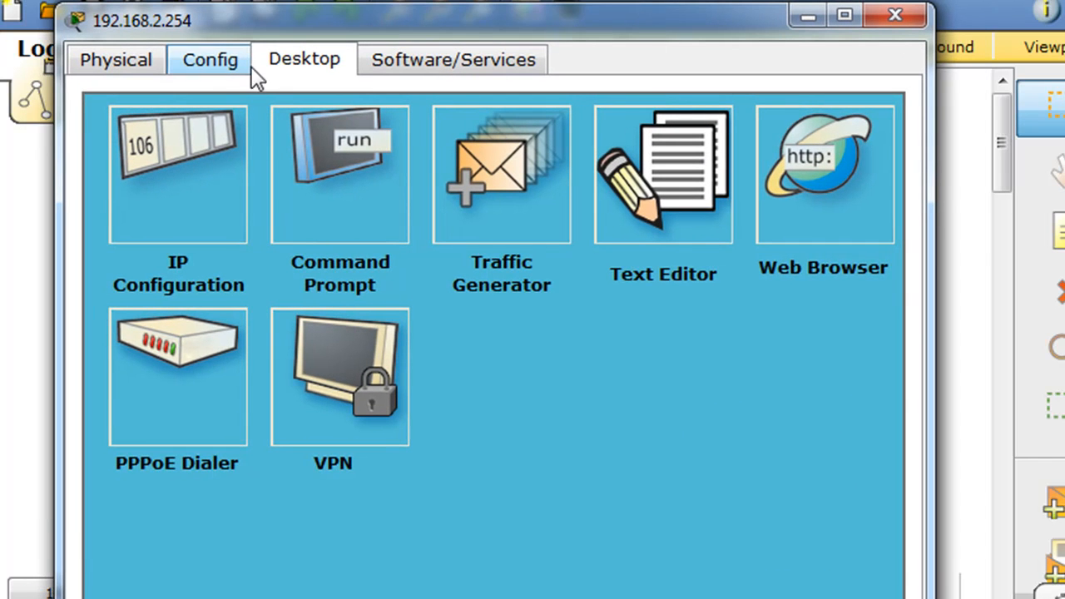
pyautogui.click(219, 70)
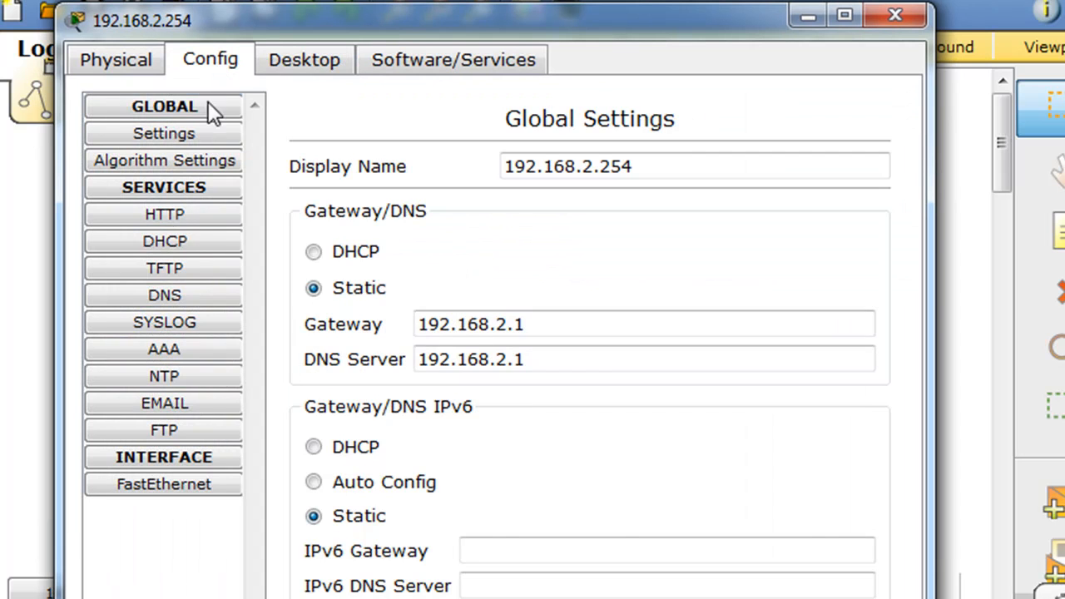
pyautogui.click(180, 243)
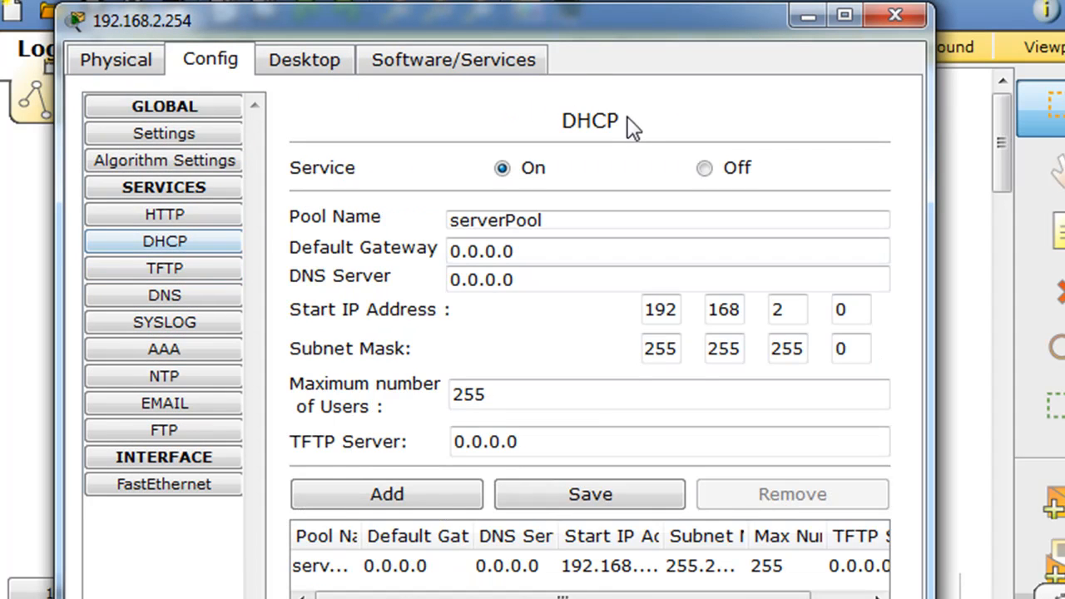
pyautogui.moveTo(630, 39); pyautogui.dragTo(647, 572)
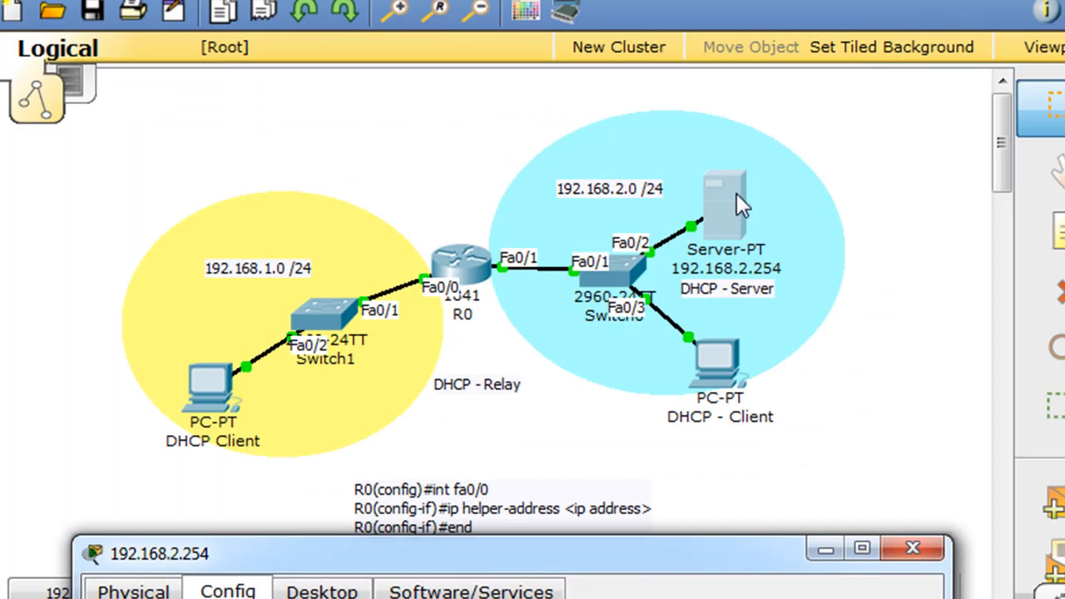
pyautogui.moveTo(638, 561)
pyautogui.mouseDown()
pyautogui.moveTo(696, 66)
pyautogui.moveTo(653, 34)
pyautogui.mouseUp()
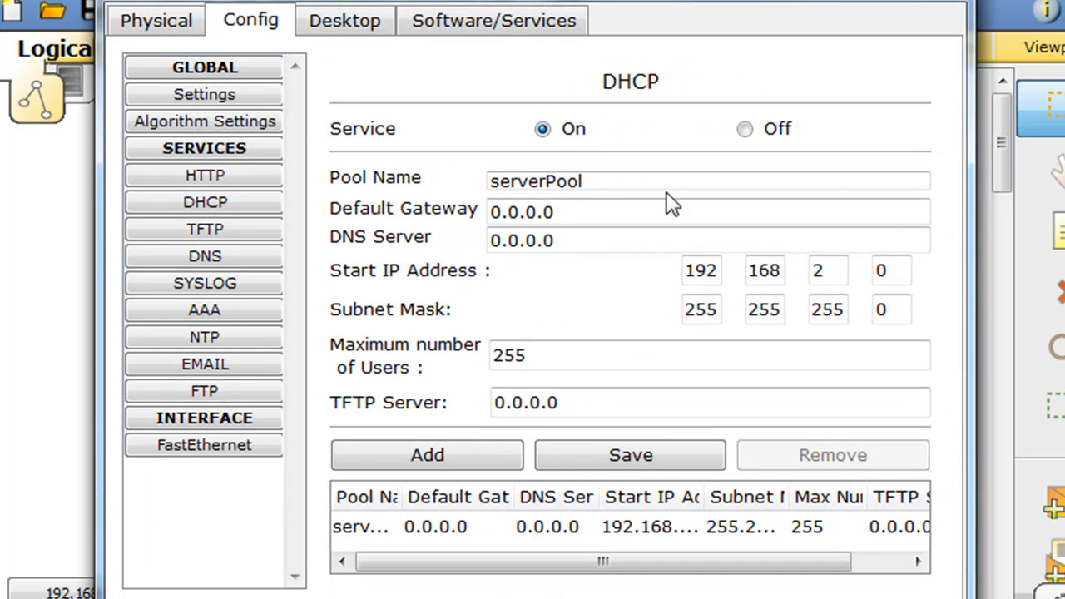
pyautogui.click(691, 240)
# Set serverPool to start at 192.168.2.100 for 50 users with gateway and DNS 192.168.2.1, and save it.
pyautogui.doubleClick(880, 270)
pyautogui.write('100')
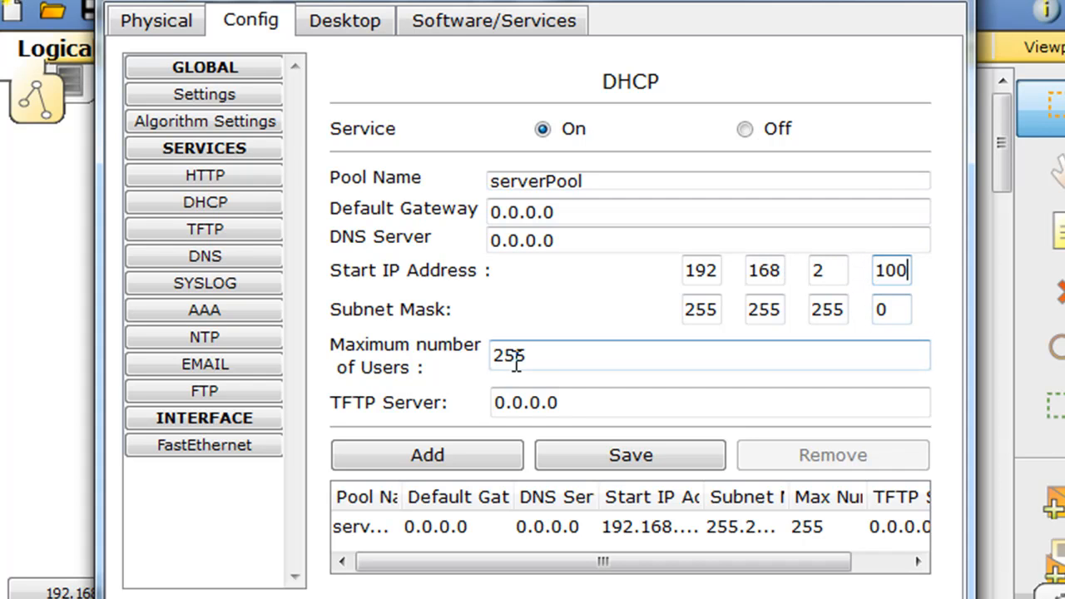
pyautogui.doubleClick(509, 357)
pyautogui.write('50')
pyautogui.click(616, 404)
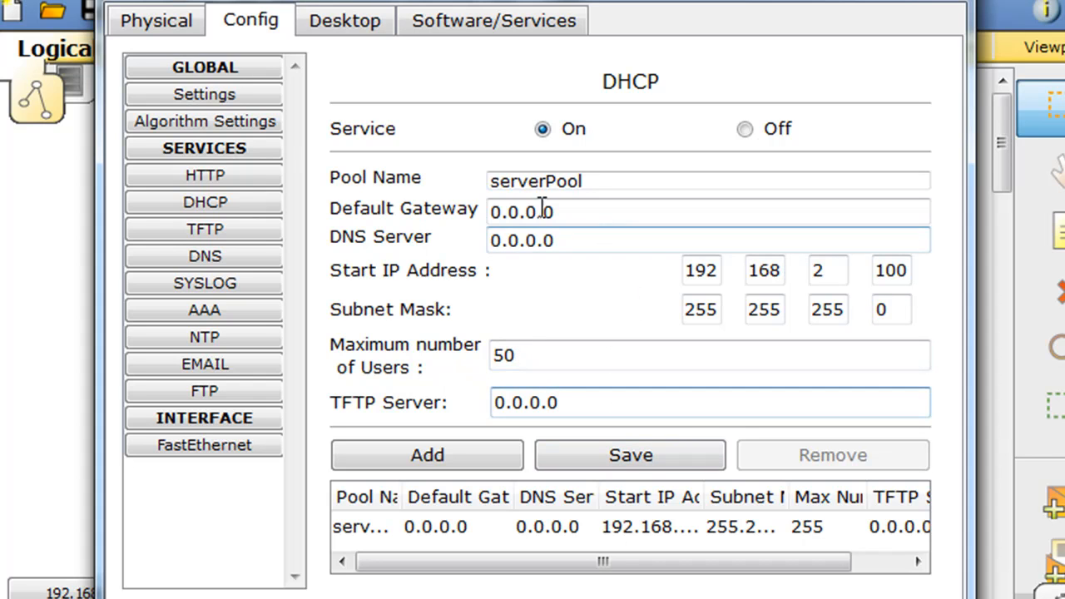
pyautogui.moveTo(570, 215); pyautogui.dragTo(476, 223)
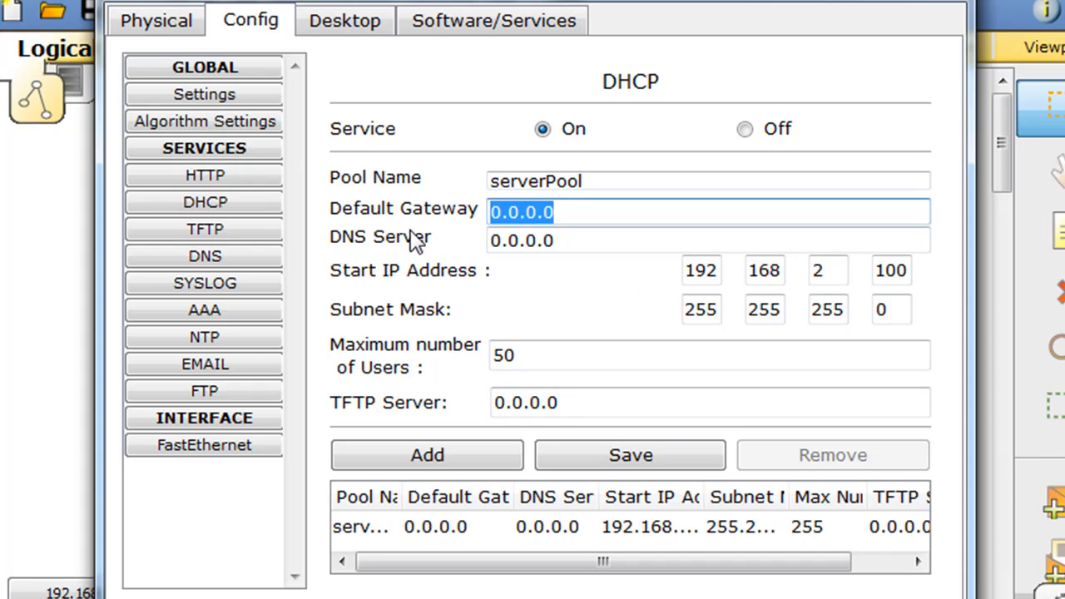
pyautogui.write('192.168.2.1')
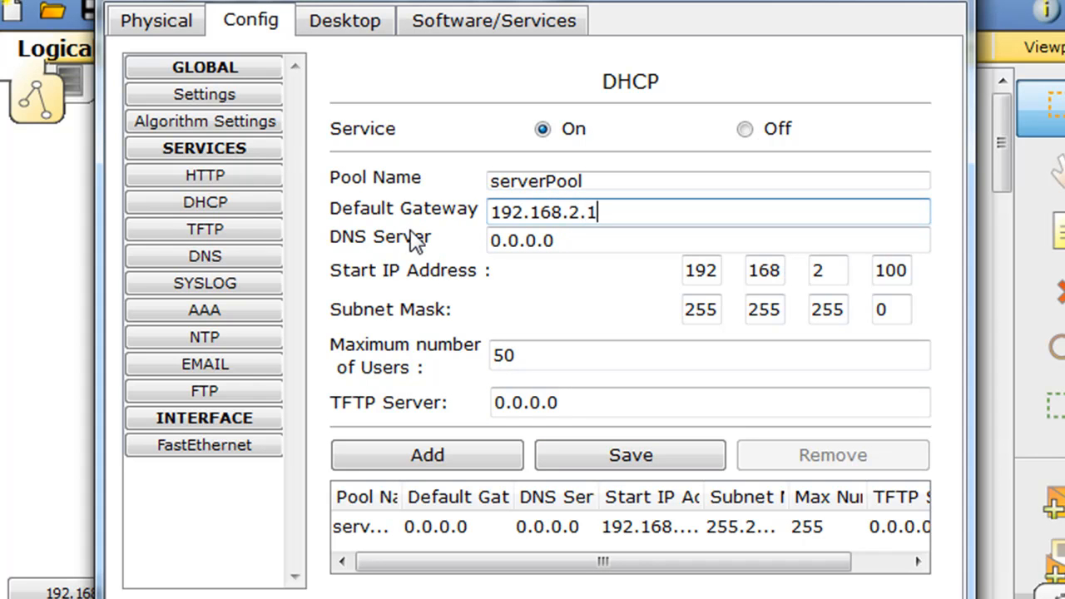
pyautogui.moveTo(557, 241); pyautogui.dragTo(483, 243)
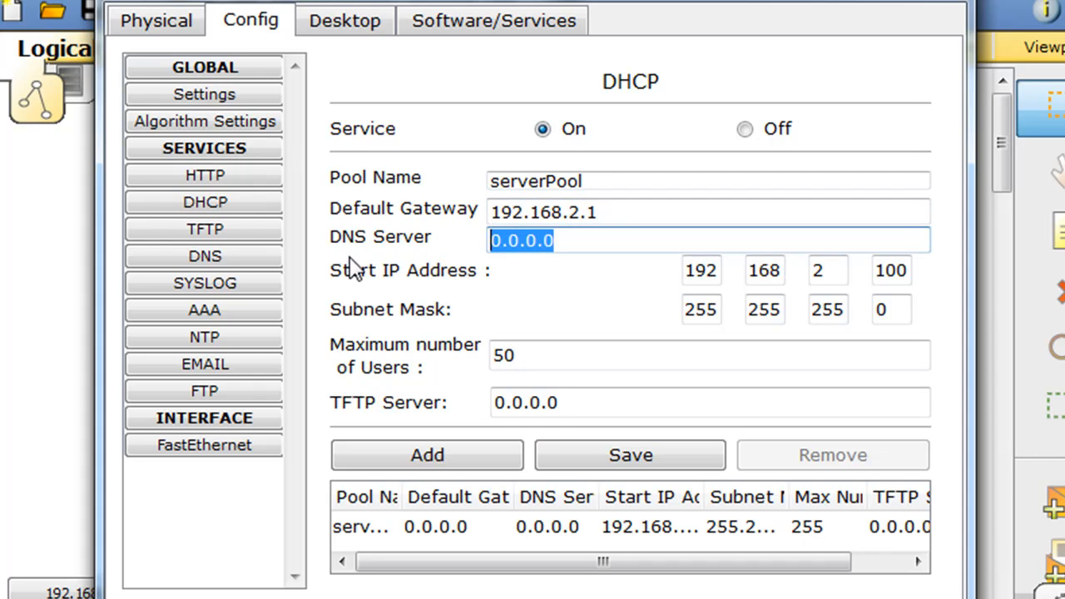
pyautogui.write('192.168.2.1')
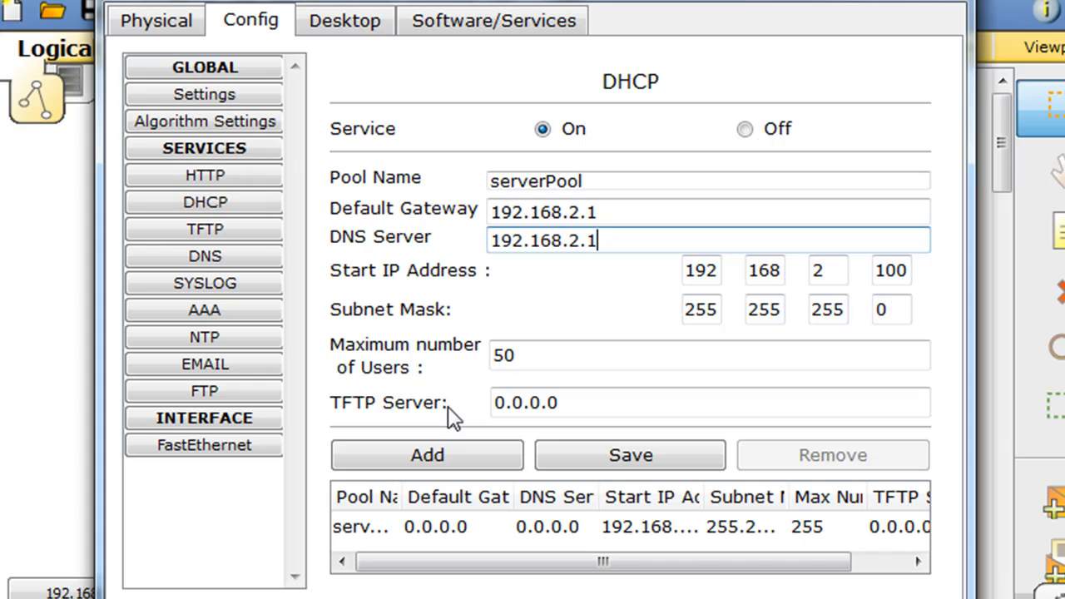
pyautogui.click(665, 457)
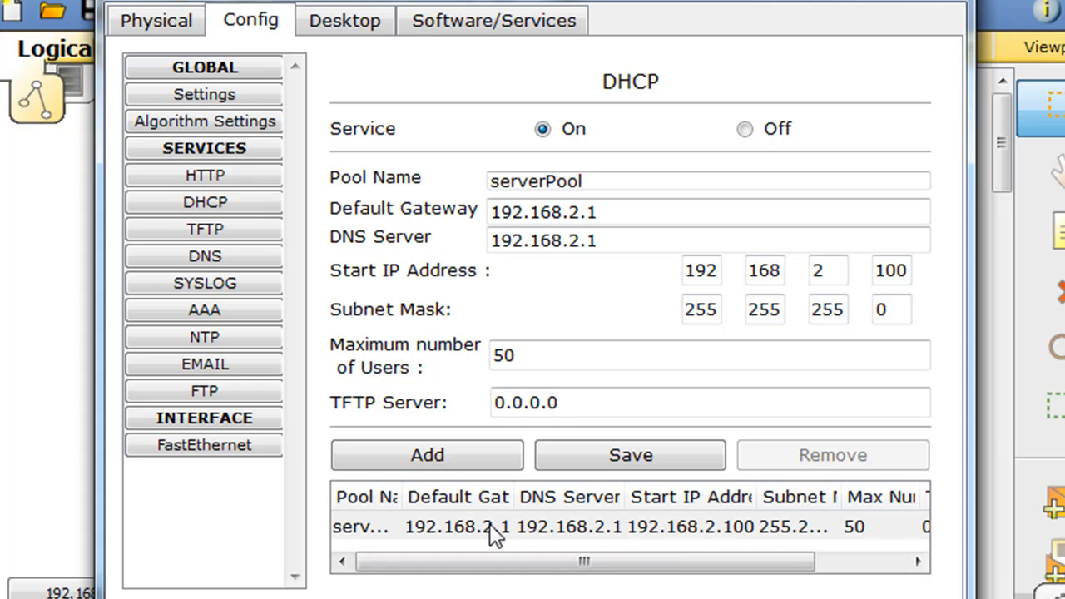
pyautogui.click(692, 528)
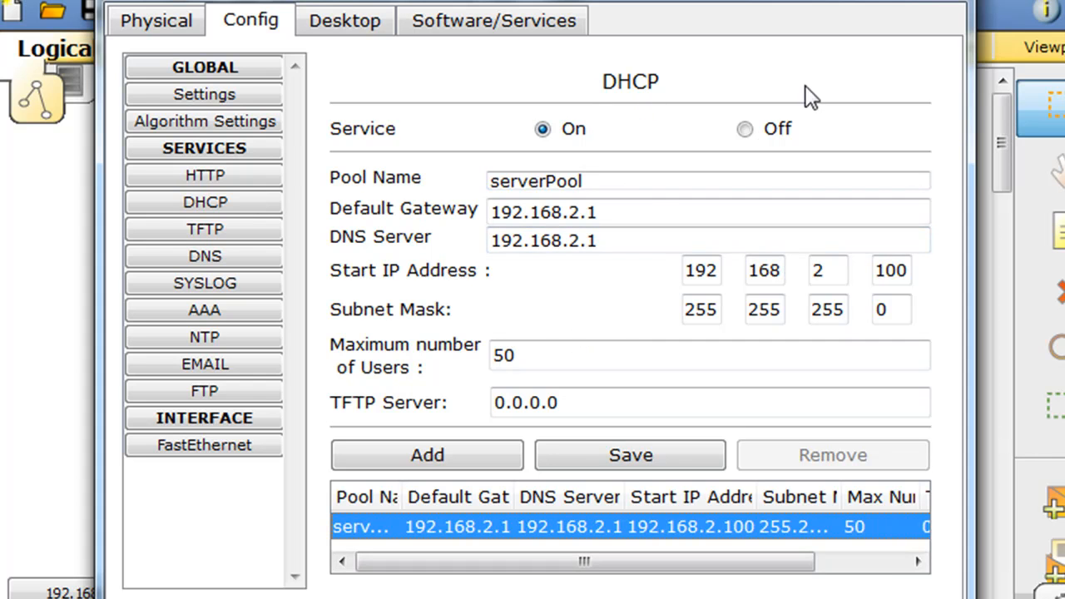
# Switch the same-subnet DHCP-Client PC to DHCP so it leases 192.168.2.100/24 with gateway/DNS 192.168.2.1.
pyautogui.click(949, 2)
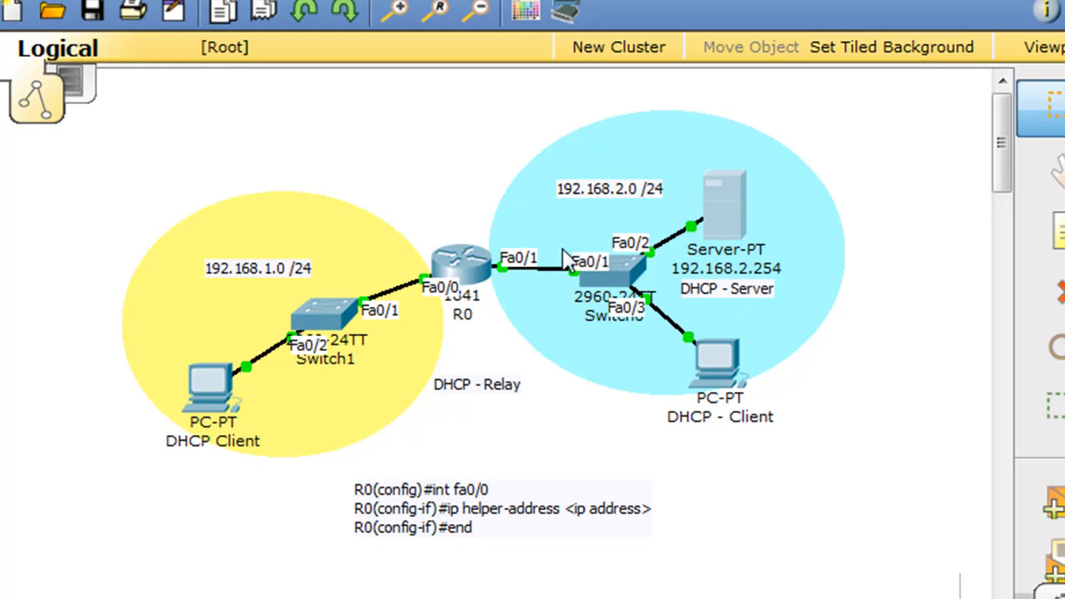
pyautogui.moveTo(718, 363)
pyautogui.mouseDown()
pyautogui.moveTo(712, 343)
pyautogui.moveTo(713, 360)
pyautogui.moveTo(732, 358)
pyautogui.mouseUp()
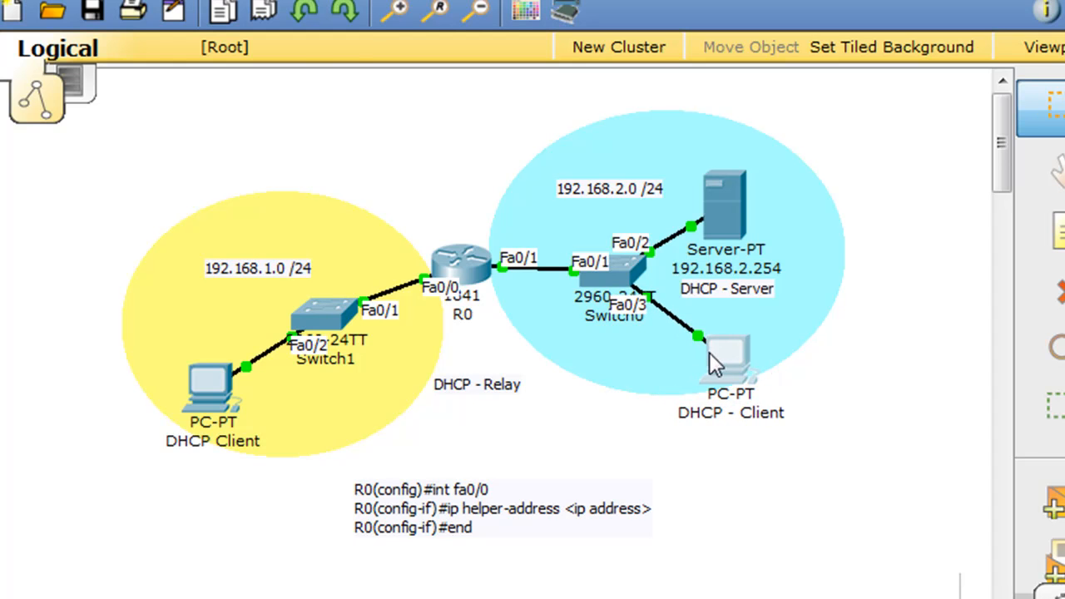
pyautogui.click(726, 356)
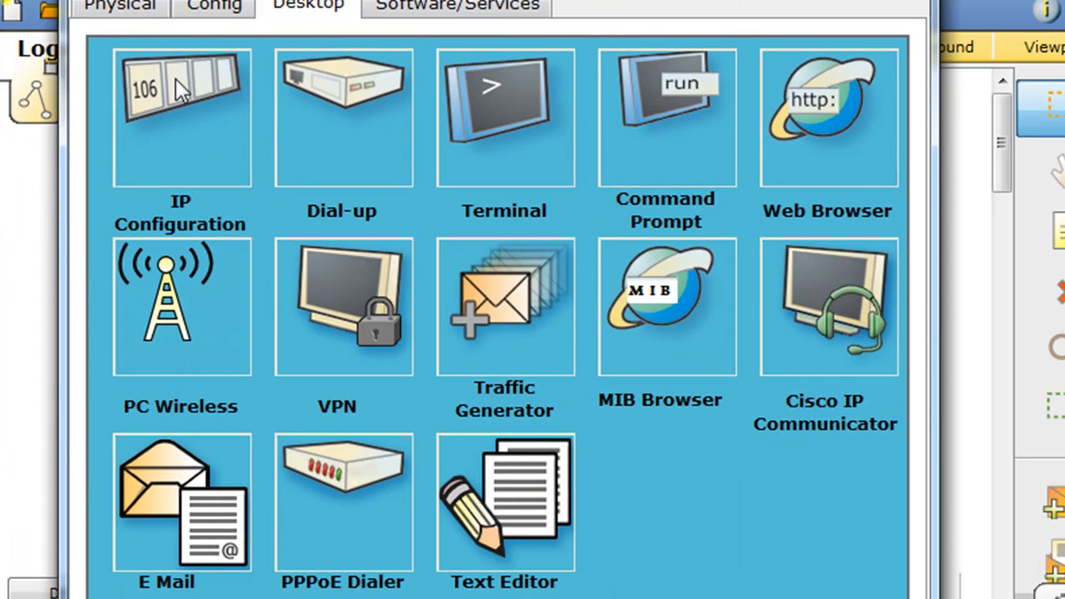
pyautogui.click(176, 78)
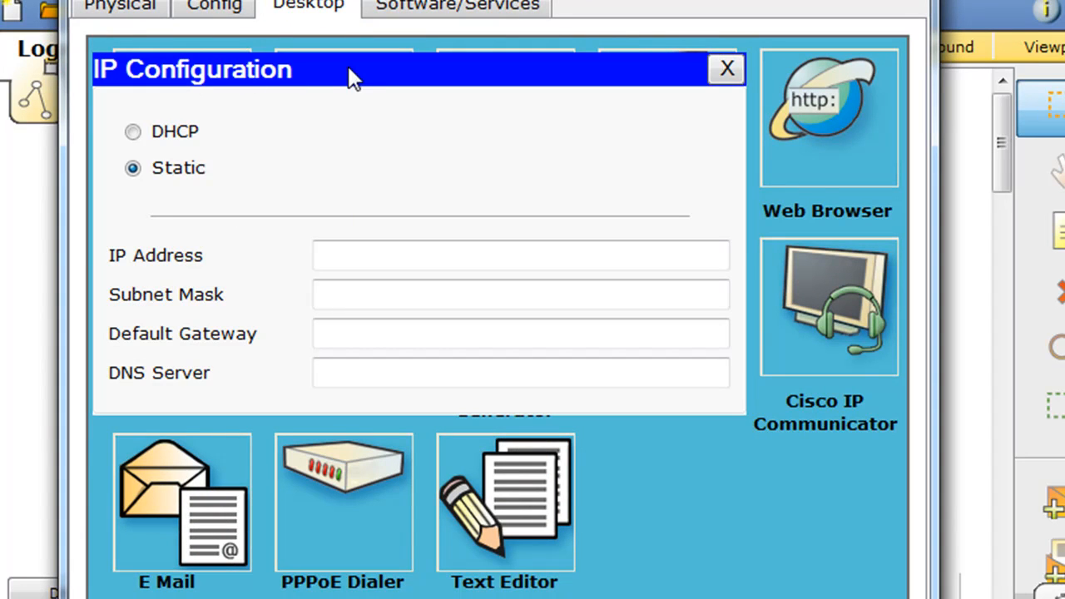
pyautogui.click(133, 132)
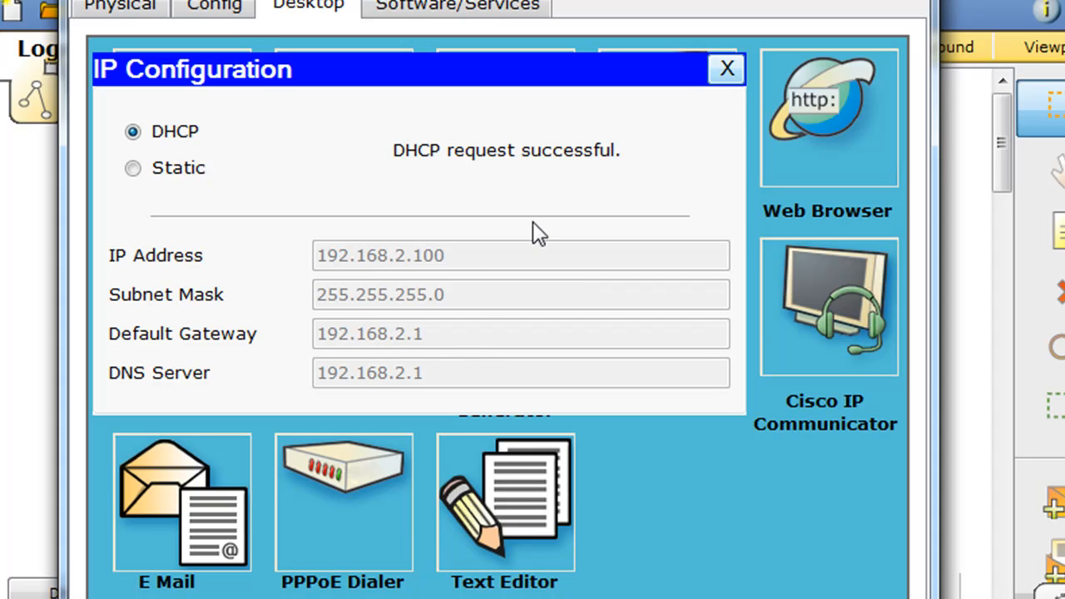
pyautogui.click(722, 70)
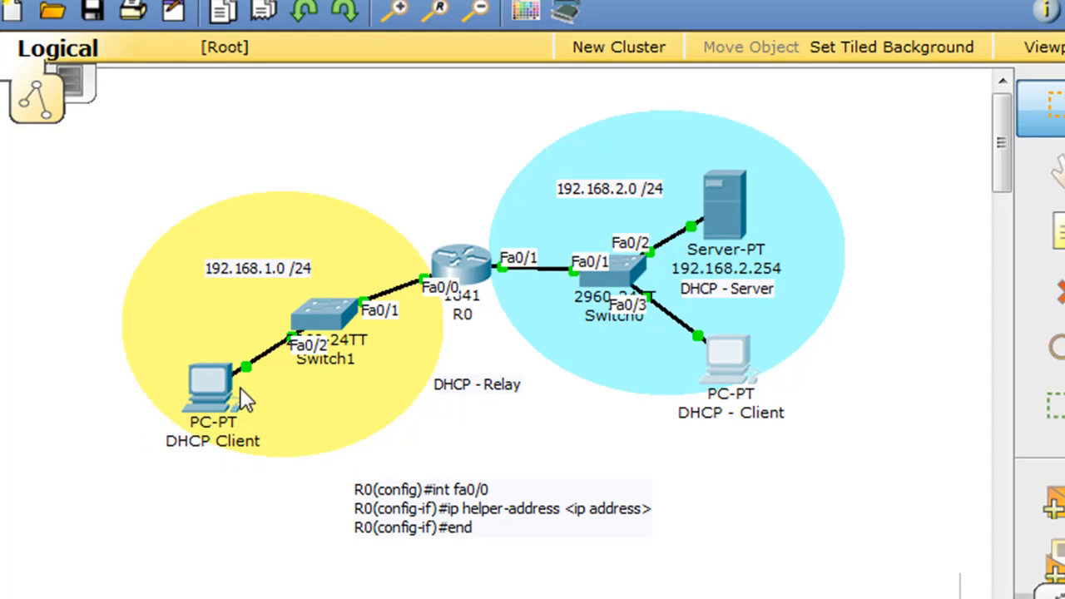
# Switch the remote DHCP Client PC to DHCP; the request fails and no address is assigned.
pyautogui.click(208, 399)
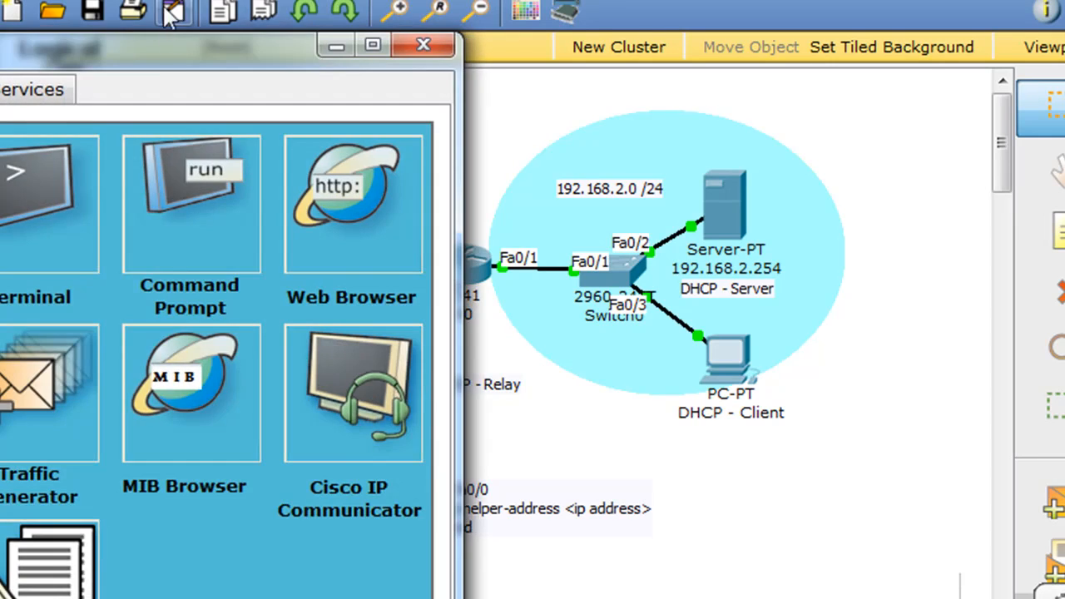
pyautogui.moveTo(287, 45); pyautogui.dragTo(624, 23)
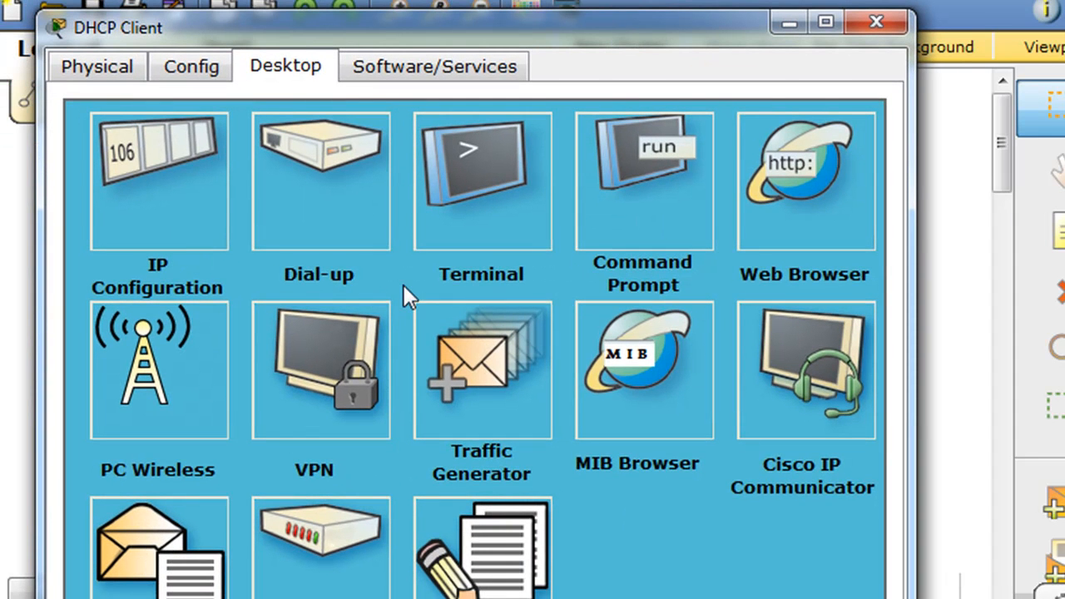
pyautogui.click(159, 145)
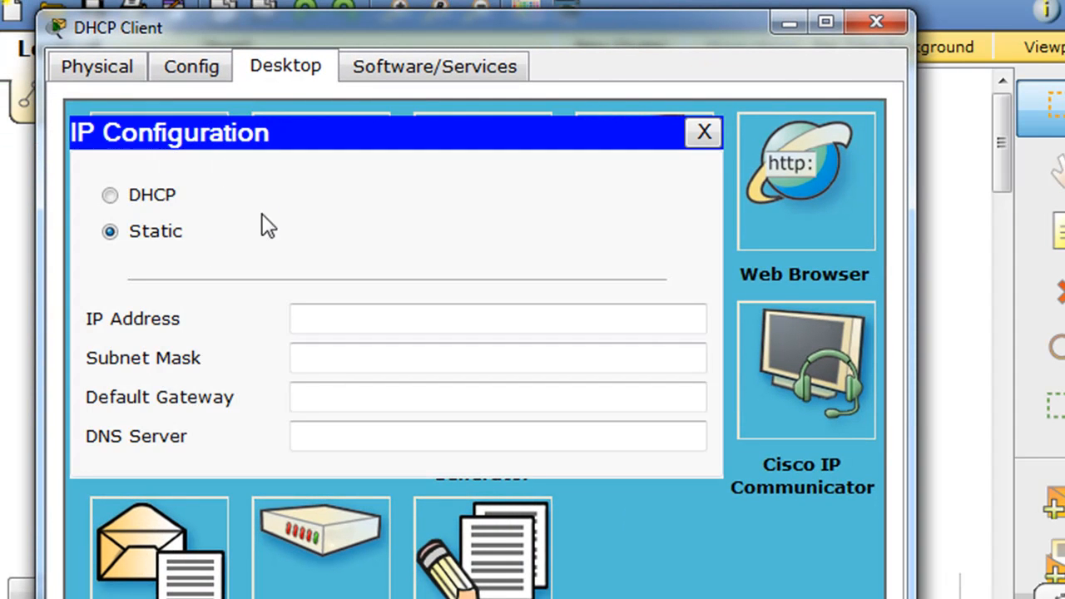
pyautogui.click(110, 196)
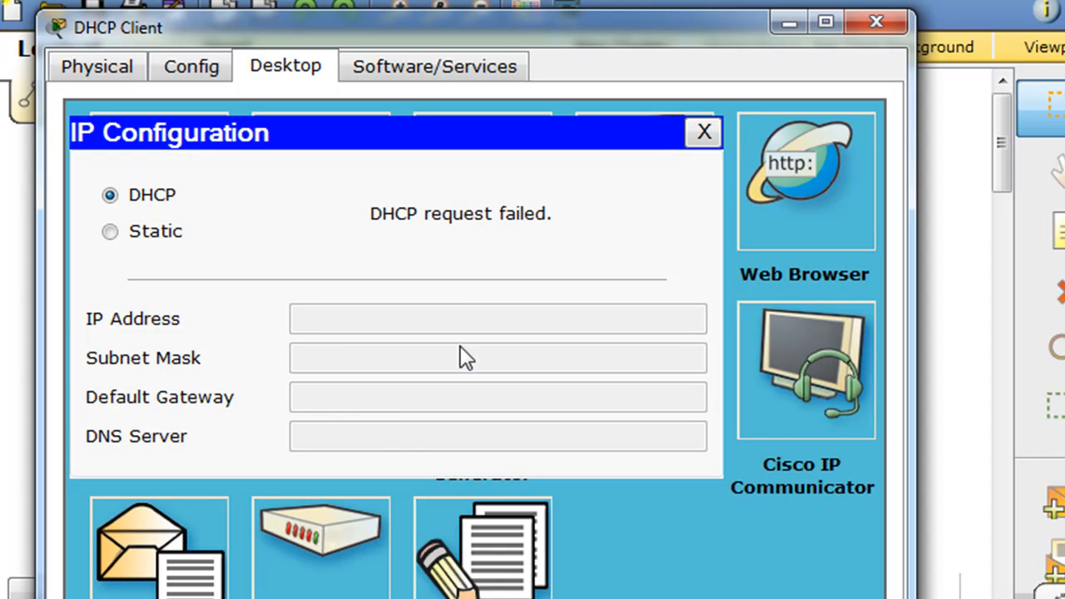
pyautogui.moveTo(571, 27); pyautogui.dragTo(622, 25)
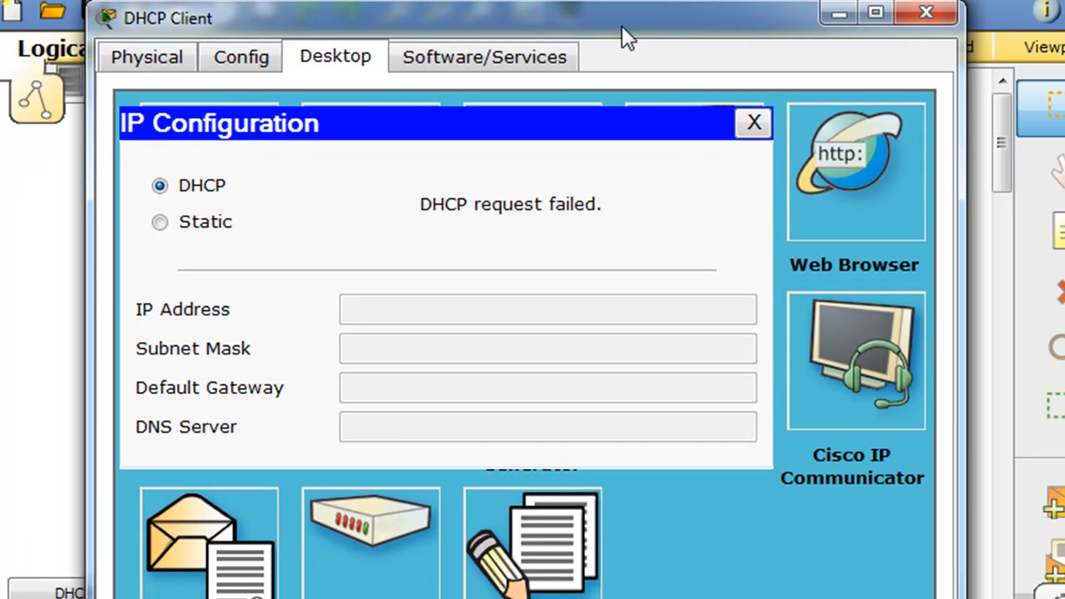
# Close the remote DHCP Client PC's window to return to the topology.
pyautogui.click(930, 13)
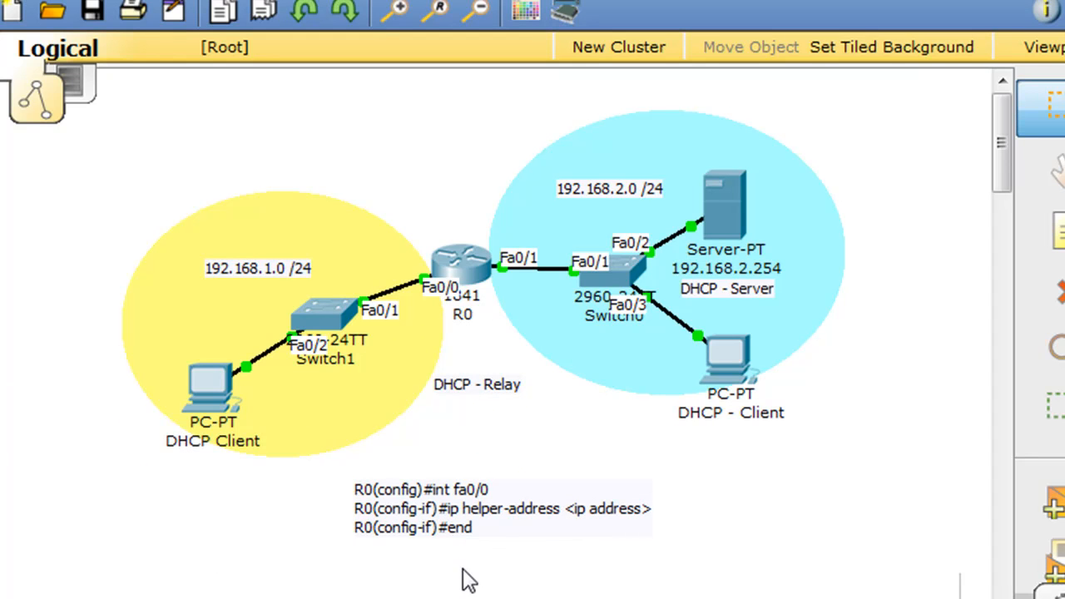
# Enter R0's CLI and reach interface fa0/0 configuration mode.
pyautogui.click(467, 267)
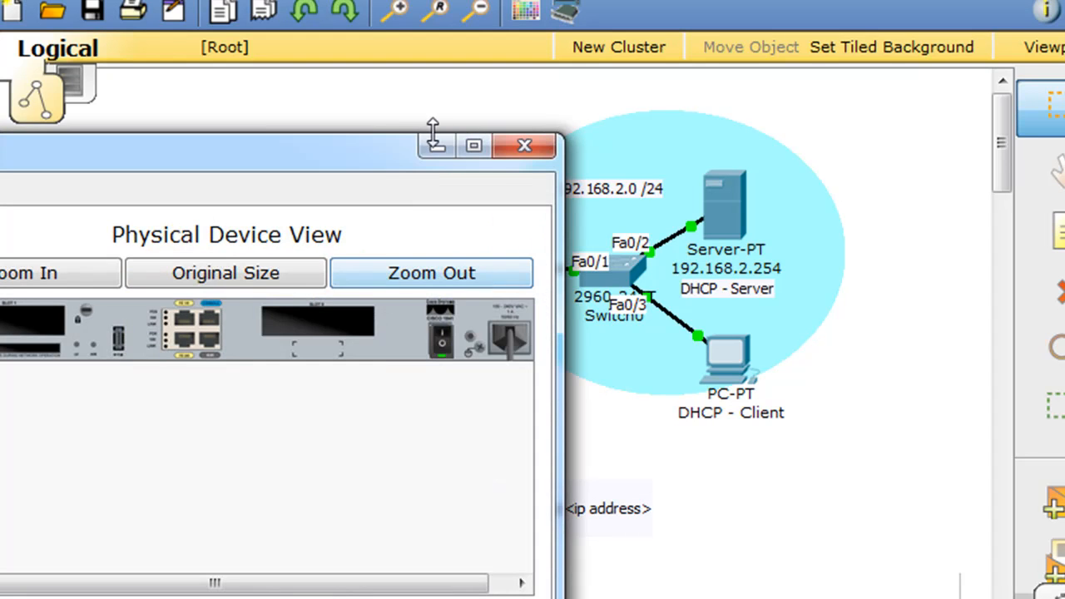
pyautogui.moveTo(374, 157)
pyautogui.mouseDown()
pyautogui.moveTo(826, 118)
pyautogui.moveTo(746, 0)
pyautogui.mouseUp()
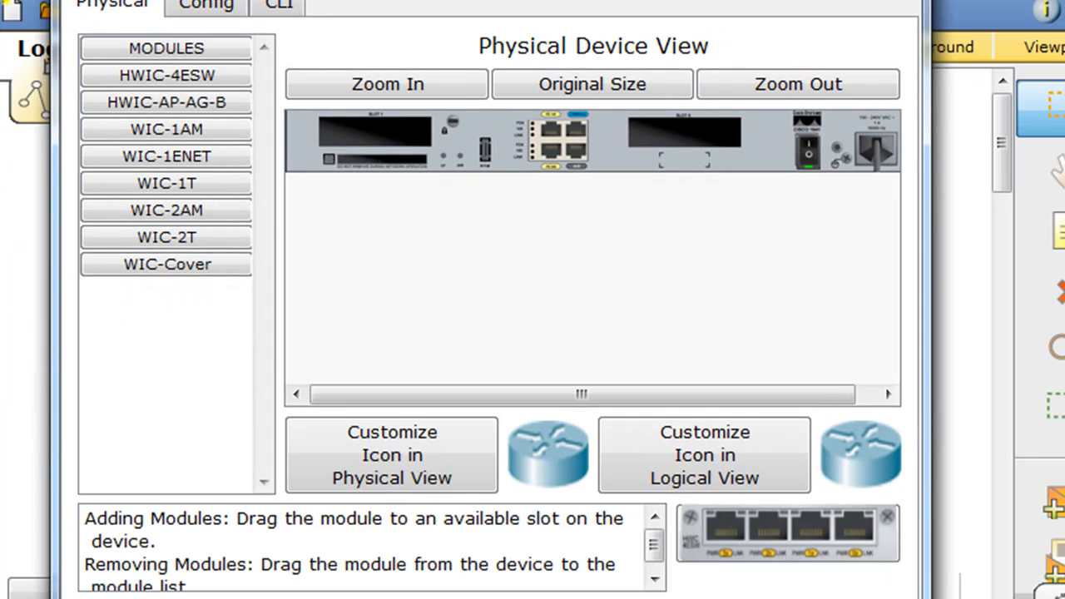
pyautogui.click(281, 6)
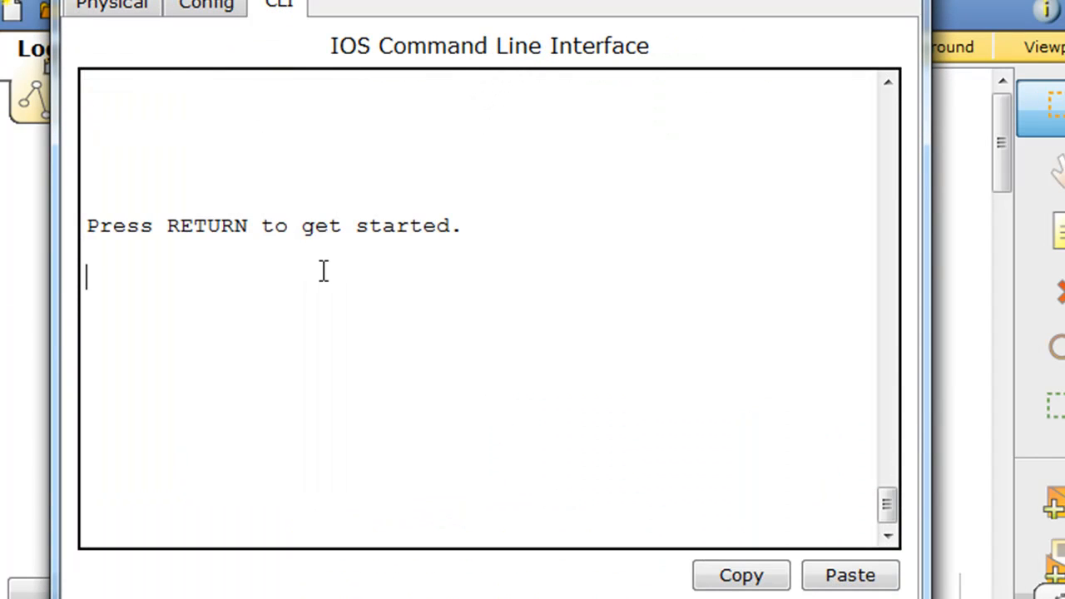
pyautogui.press('Return')
pyautogui.write('en')
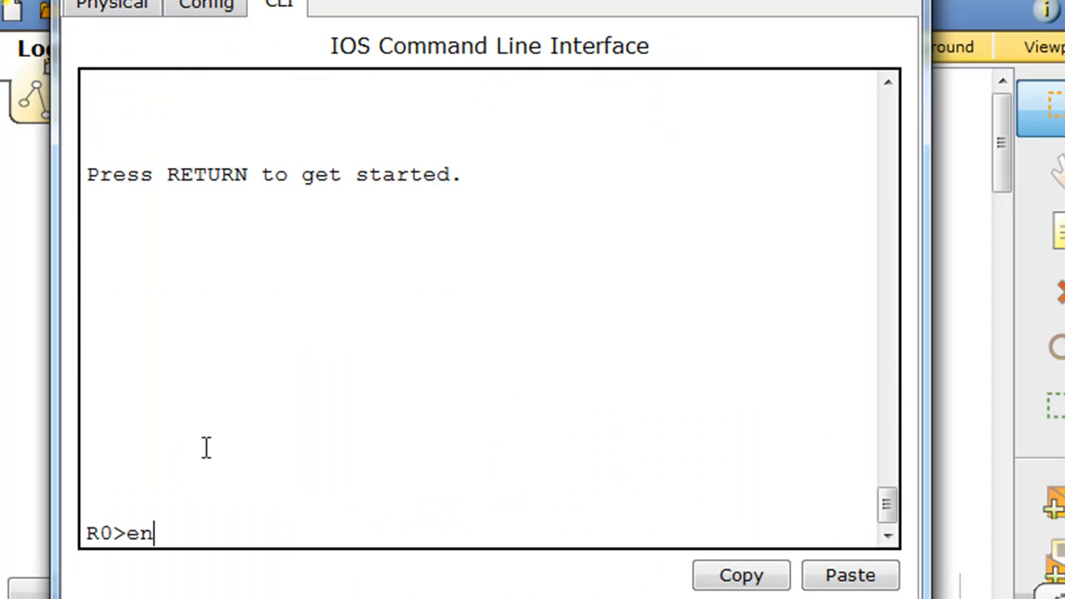
pyautogui.write('able')
pyautogui.press('Return')
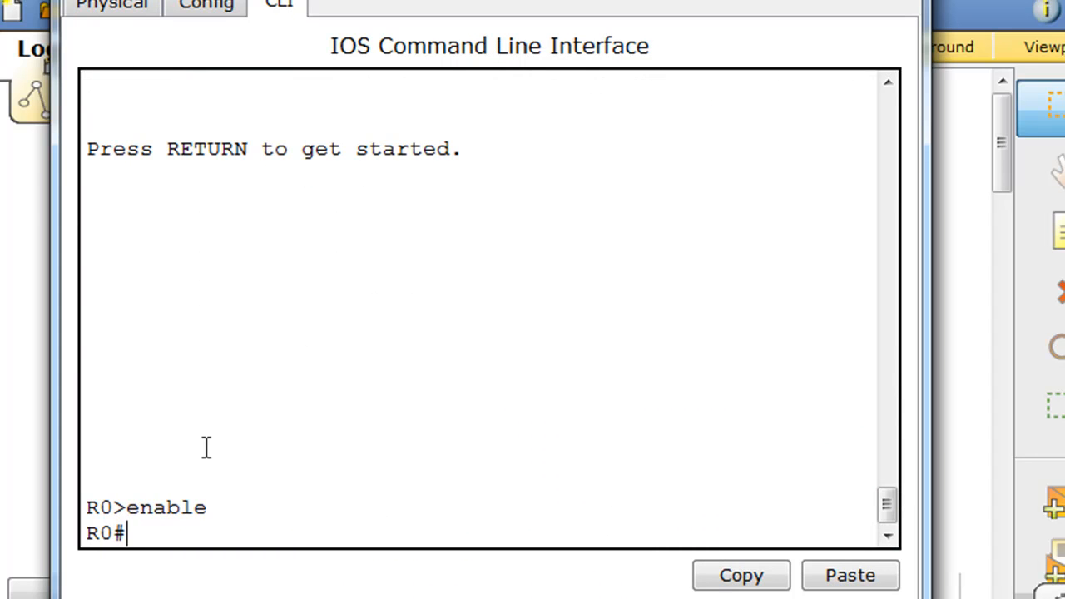
pyautogui.write('conf t')
pyautogui.press('Return')
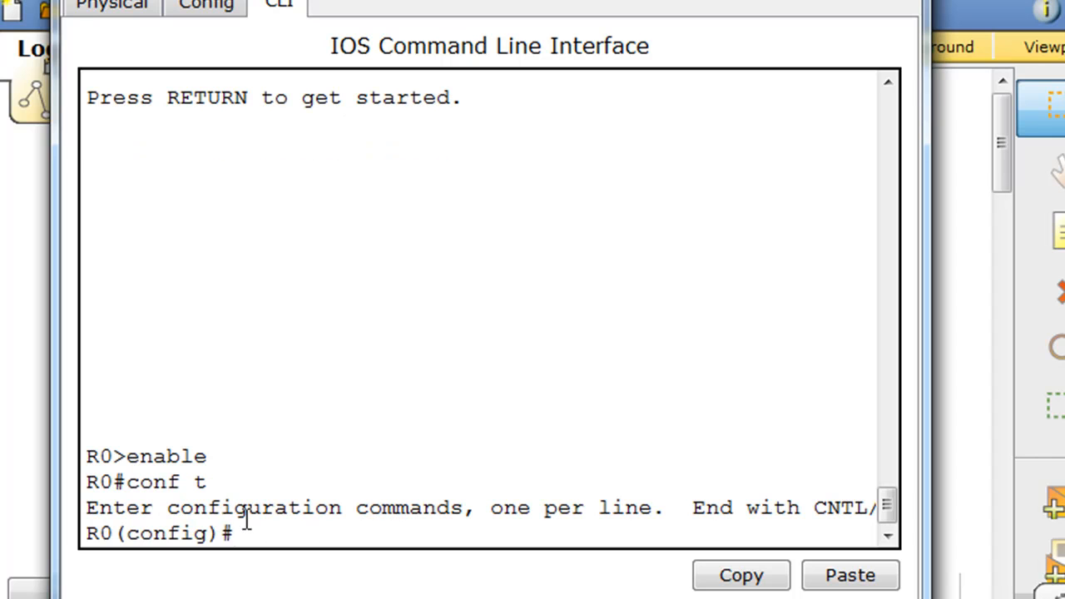
pyautogui.write('int f')
pyautogui.write('a0/0')
pyautogui.press('Return')
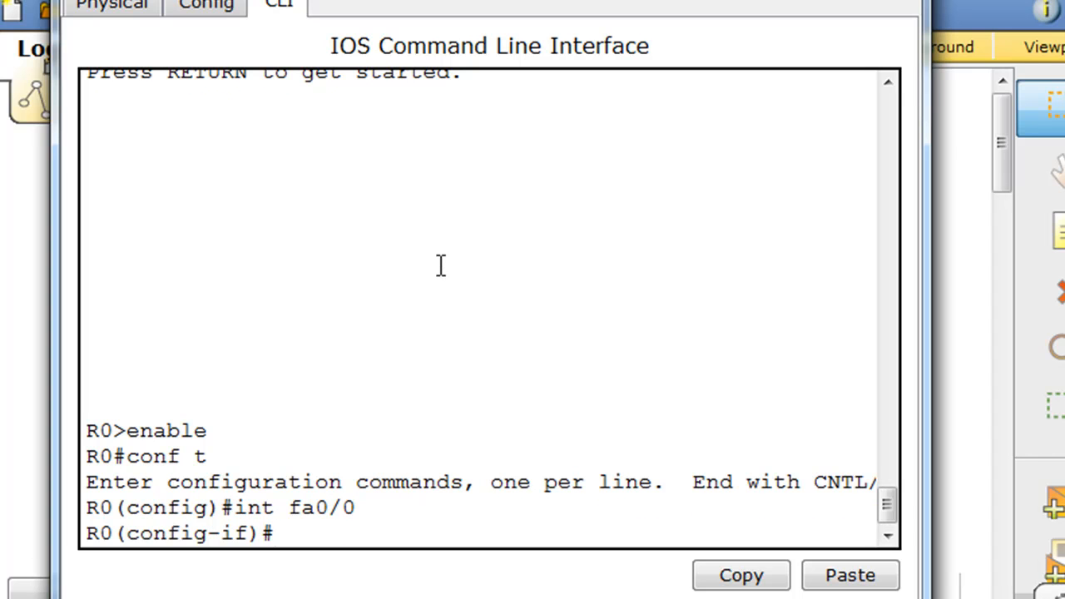
pyautogui.write('ip hel')
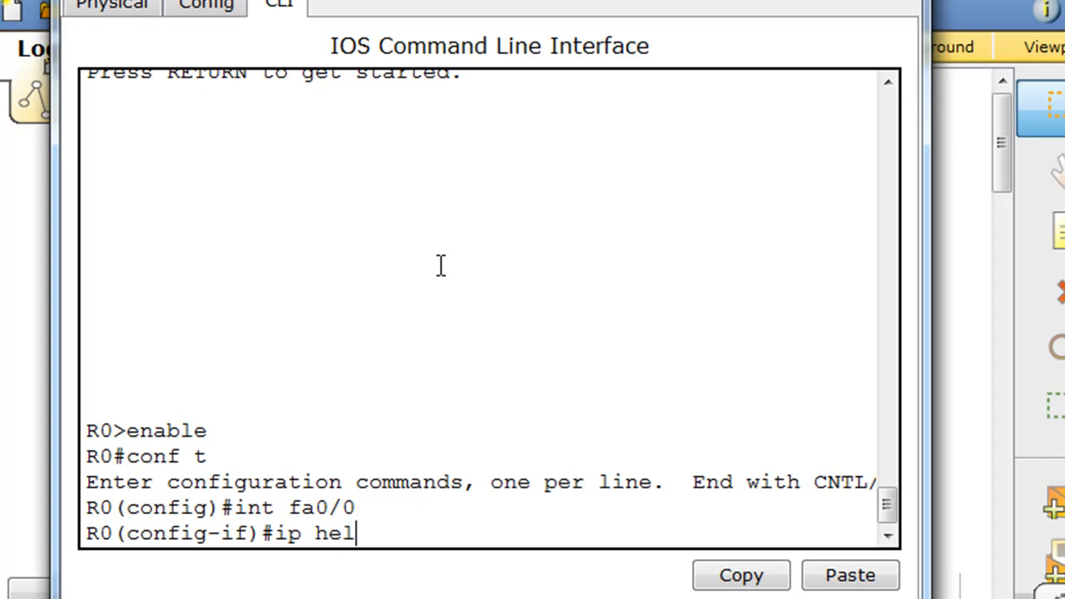
pyautogui.write('per')
# Apply ip helper-address 192.168.2.254 on fa0/0 and end configuration mode.
pyautogui.press('Tab')
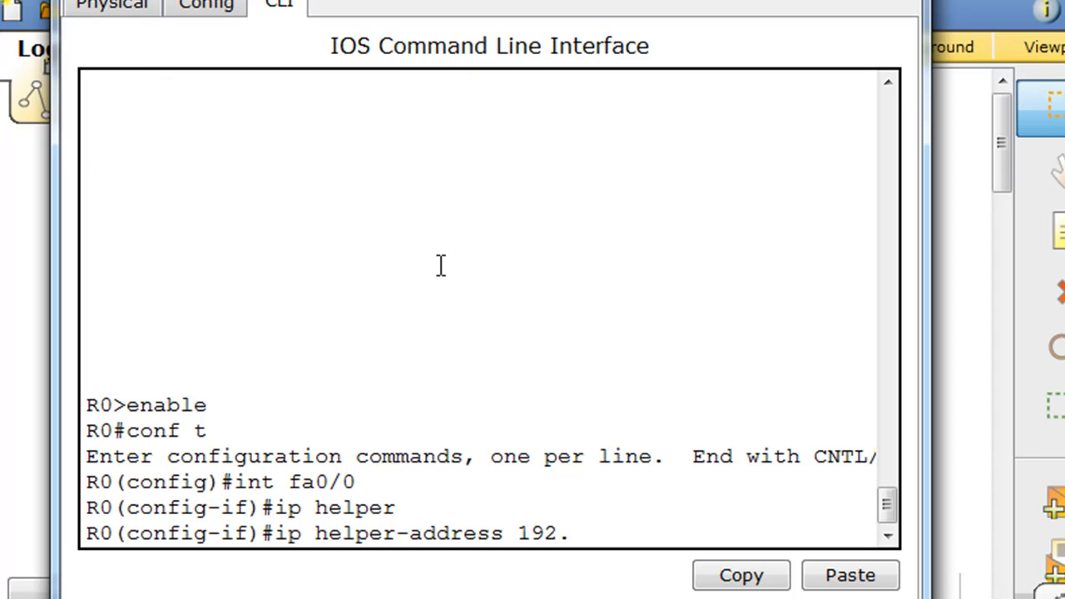
pyautogui.write('168.2')
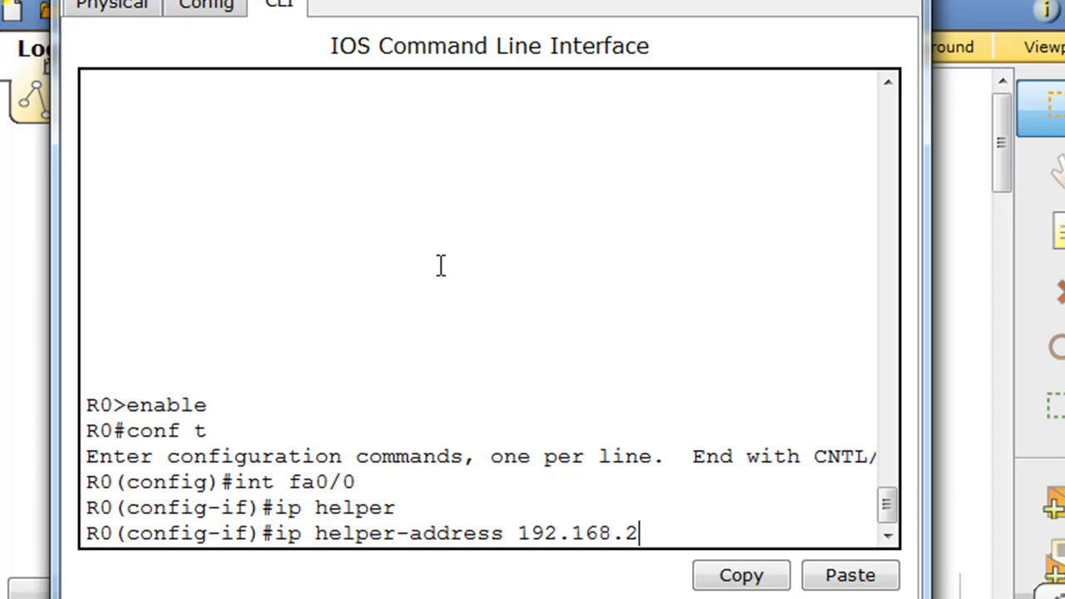
pyautogui.write('.254')
pyautogui.press('Return')
pyautogui.write('end')
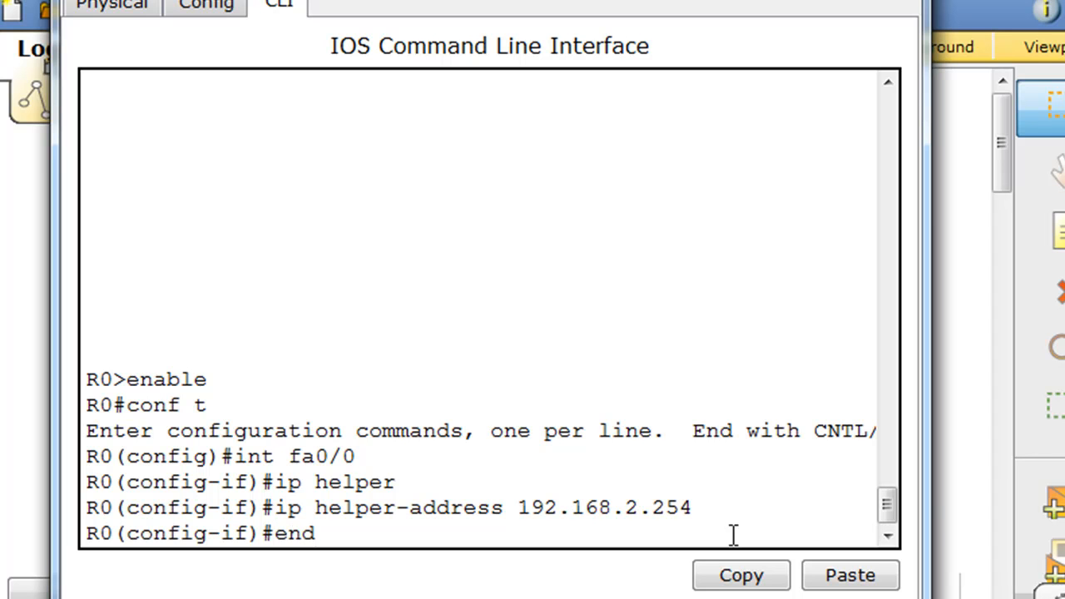
pyautogui.press('Return')
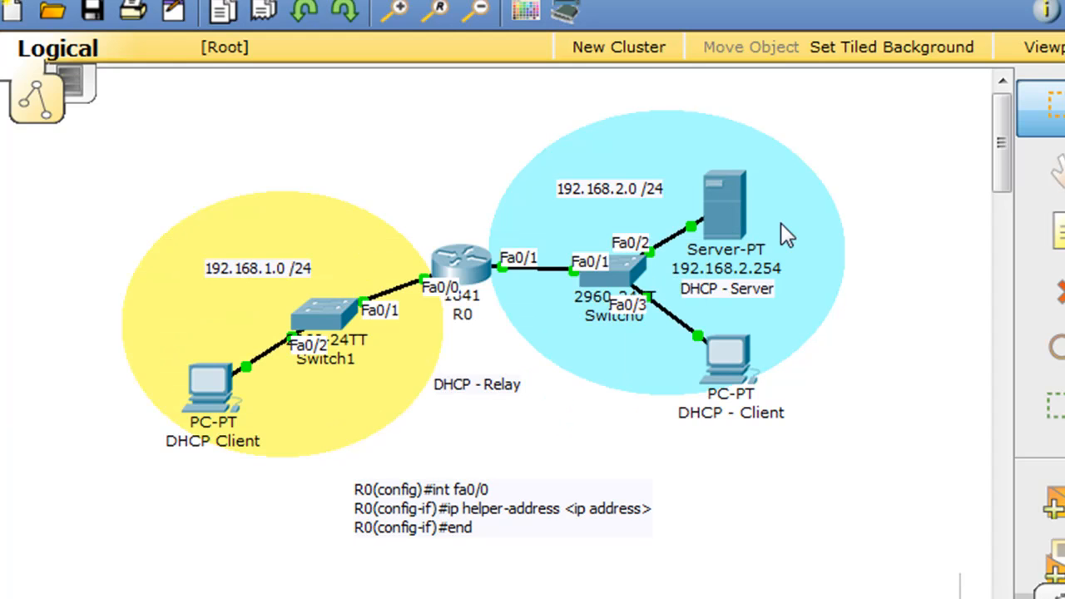
# Define serverPool2 with gateway and DNS 192.168.1.1 and start address 192.168.1.100.
pyautogui.click(724, 218)
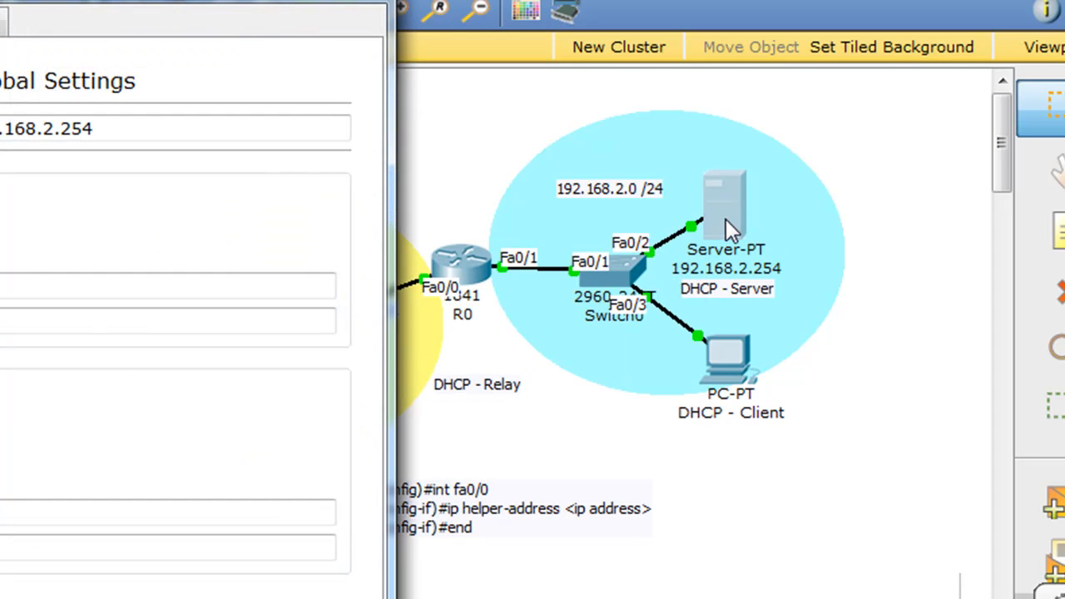
pyautogui.moveTo(163, 9)
pyautogui.mouseDown()
pyautogui.moveTo(784, 2)
pyautogui.moveTo(732, 0)
pyautogui.mouseUp()
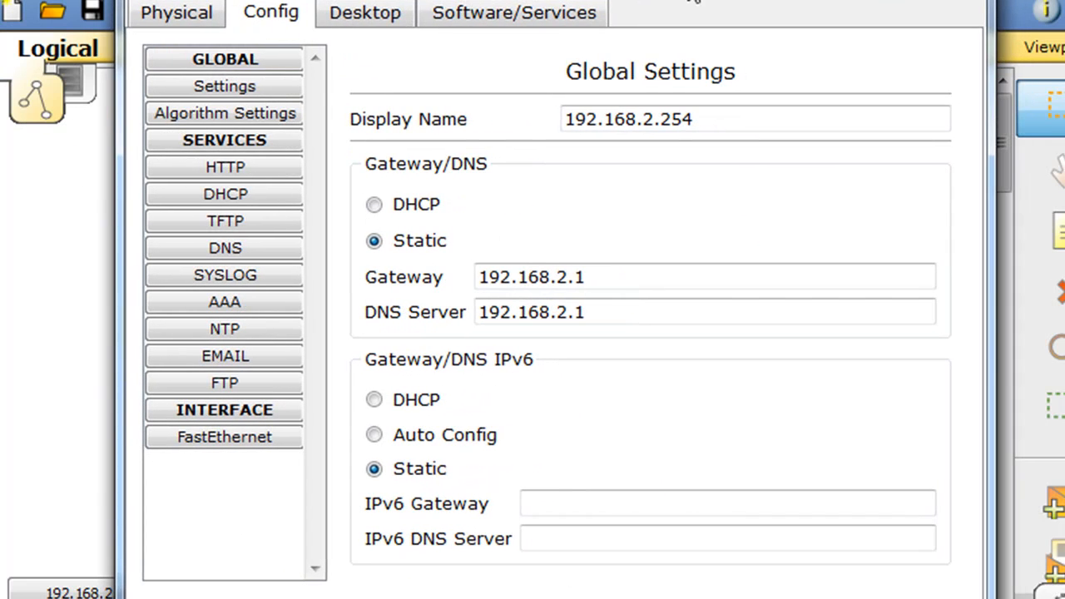
pyautogui.click(234, 194)
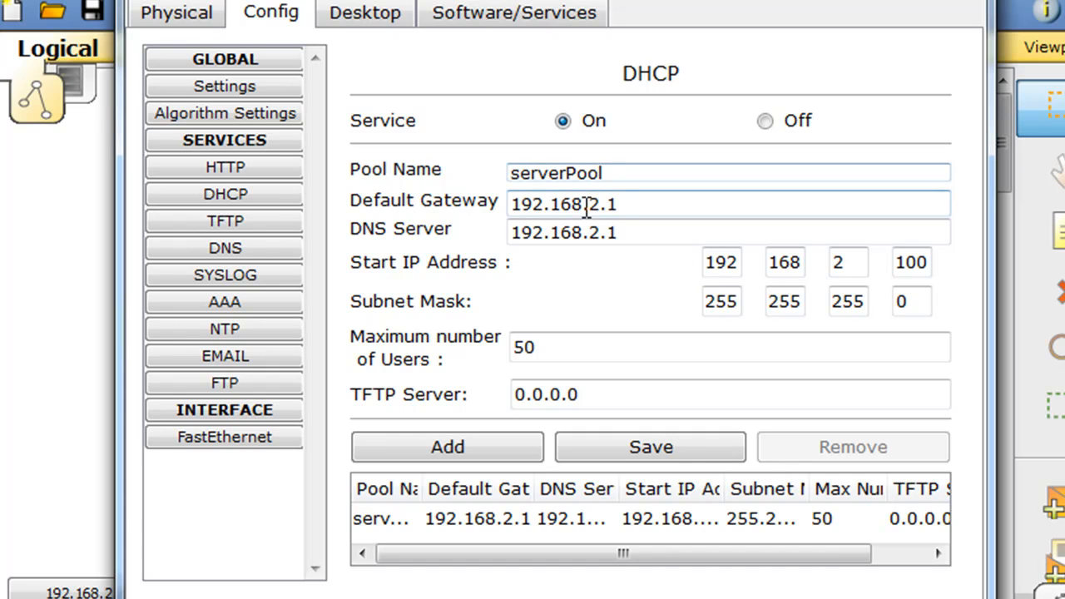
pyautogui.click(611, 173)
pyautogui.write('2')
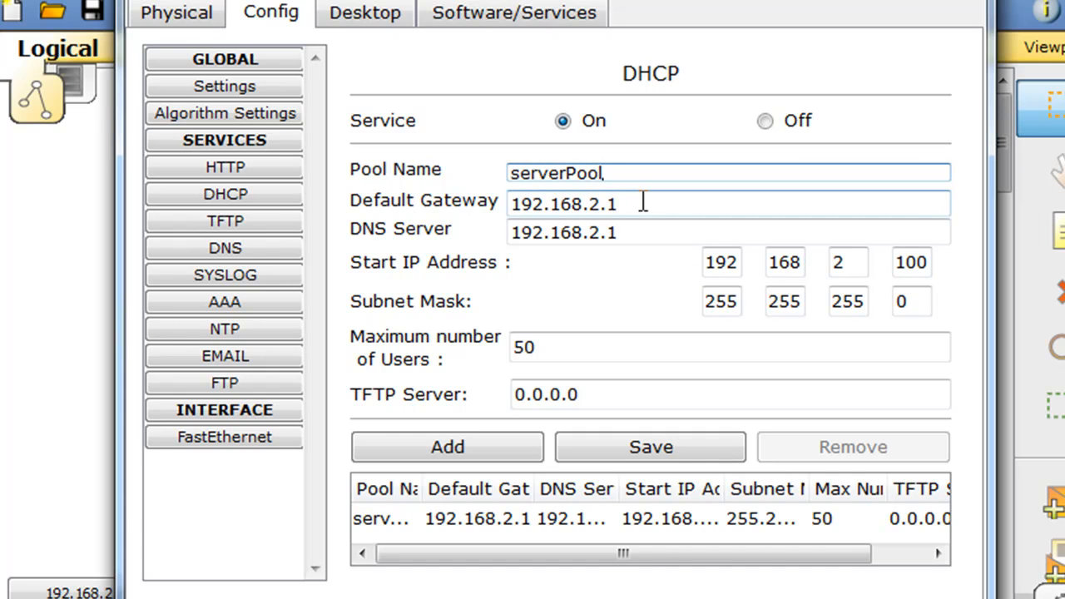
pyautogui.click(601, 204)
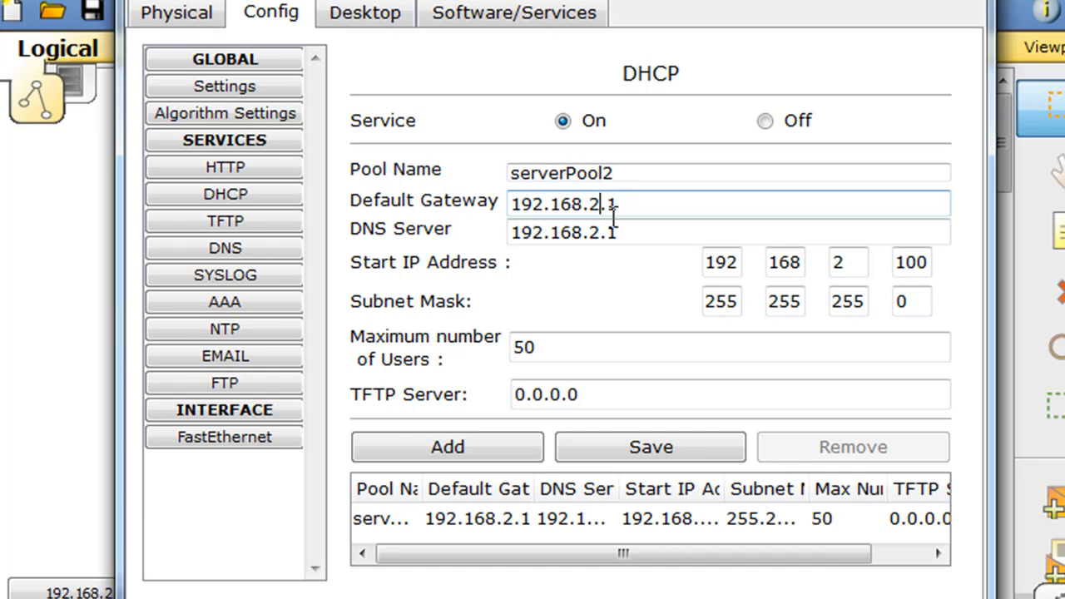
pyautogui.write('1')
pyautogui.click(607, 232)
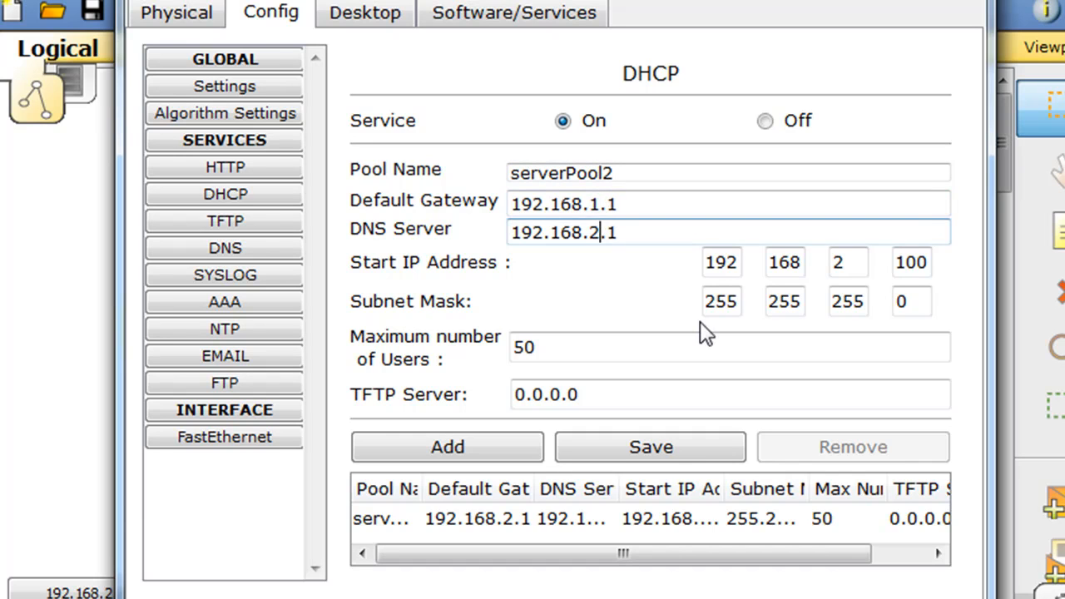
pyautogui.press('BackSpace')
pyautogui.write('1')
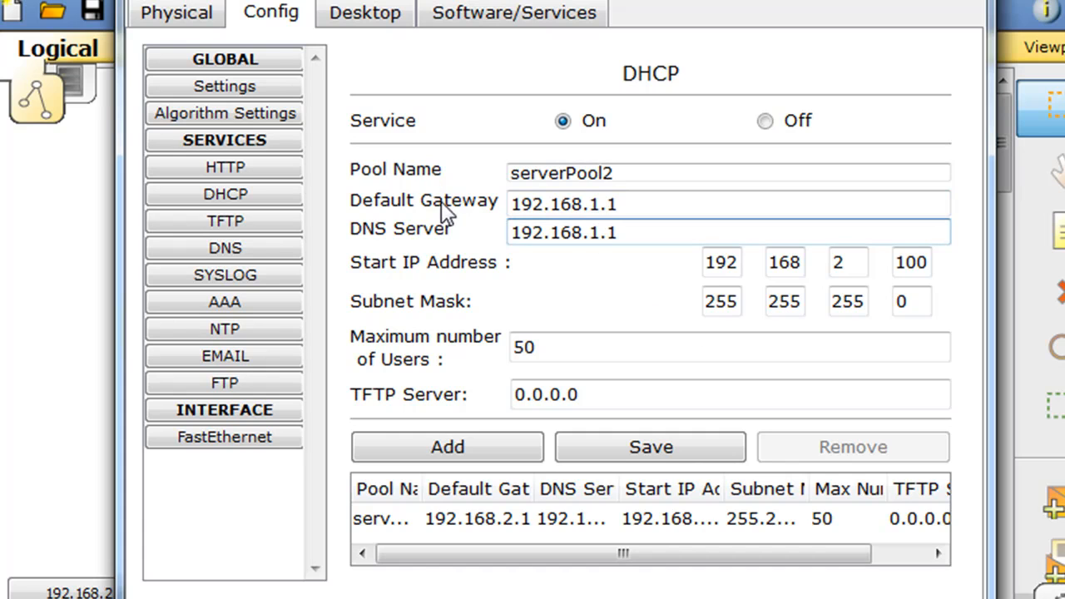
pyautogui.click(610, 204)
pyautogui.click(607, 240)
pyautogui.click(854, 262)
pyautogui.write('1')
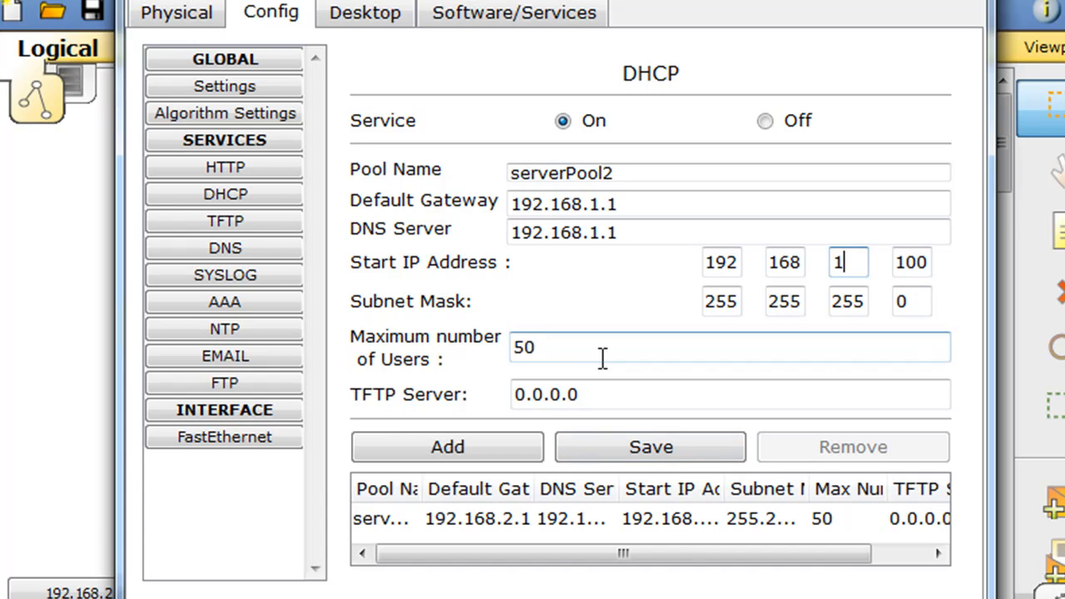
# Add serverPool2 to the server and review both pool entries in the table.
pyautogui.click(483, 448)
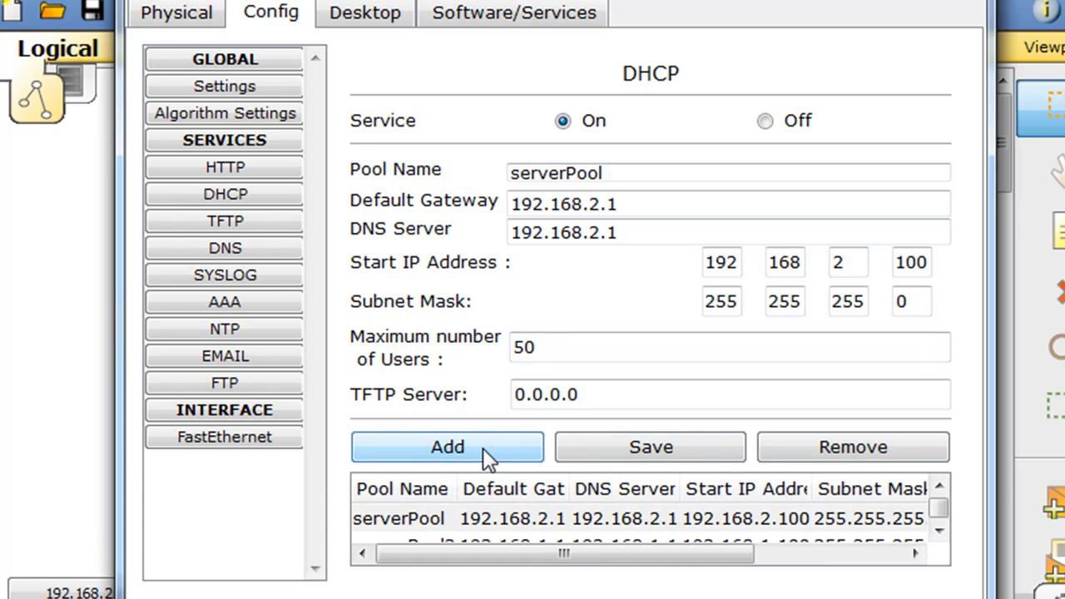
pyautogui.click(926, 516)
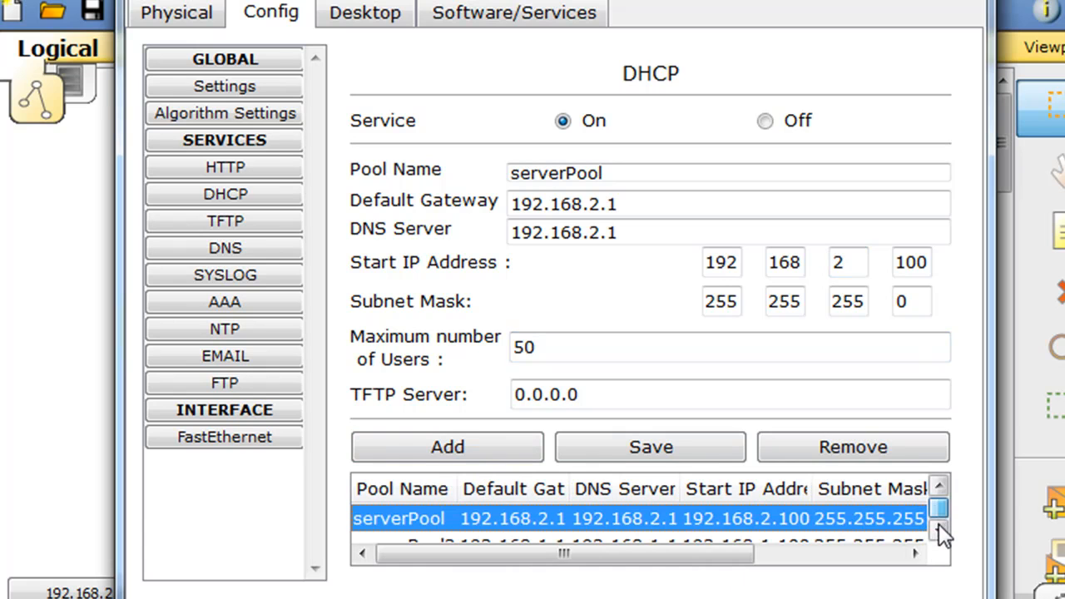
pyautogui.click(938, 530)
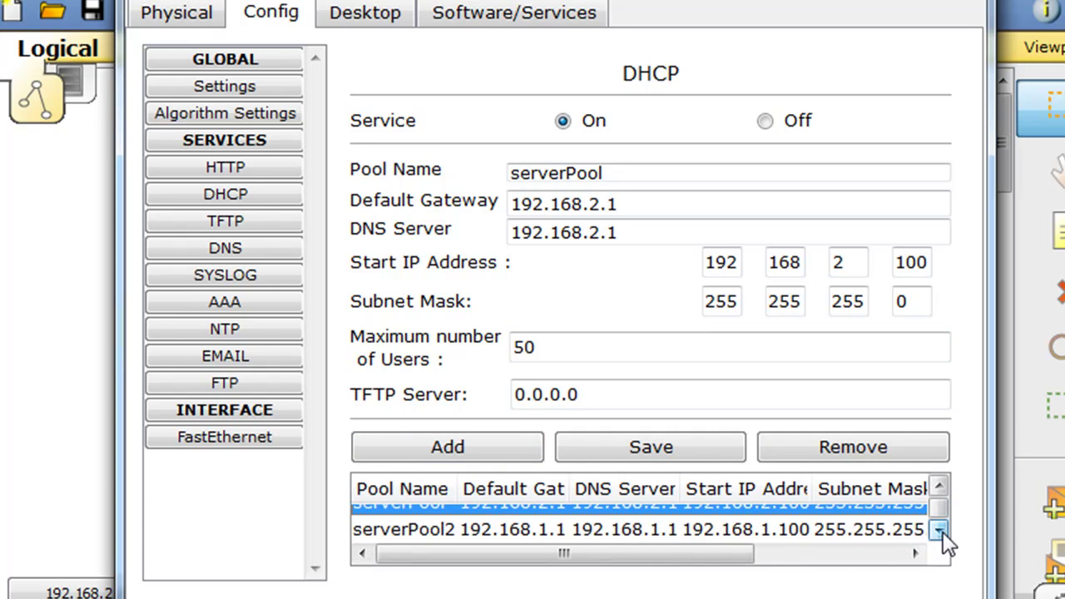
pyautogui.click(670, 533)
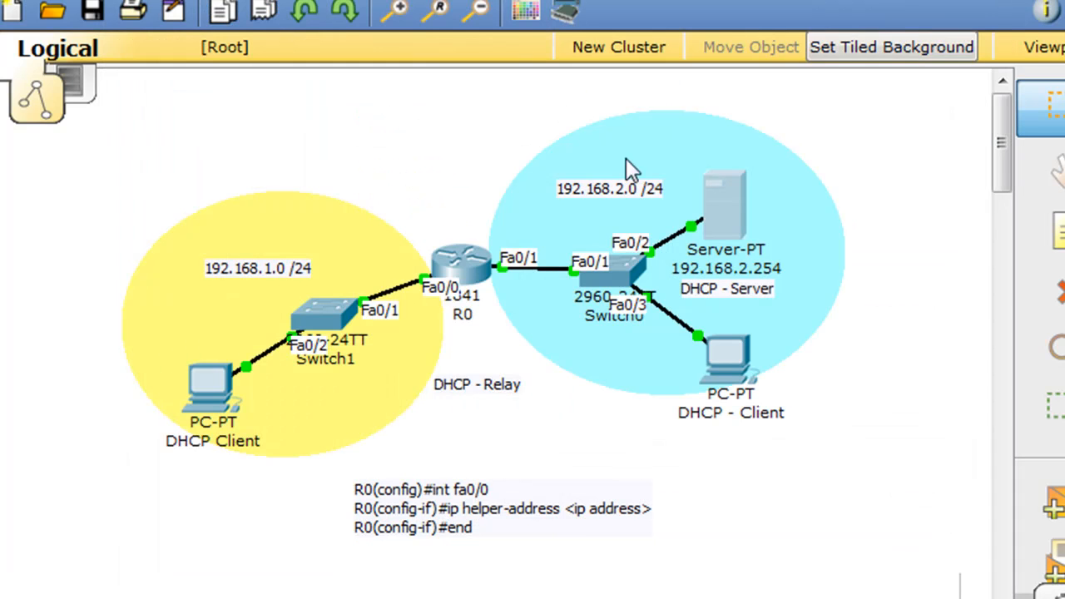
# Toggle the remote PC to Static then DHCP so it leases 192.168.1.101/24 with gateway/DNS 192.168.1.1.
pyautogui.click(209, 385)
pyautogui.moveTo(252, 82); pyautogui.dragTo(698, 25)
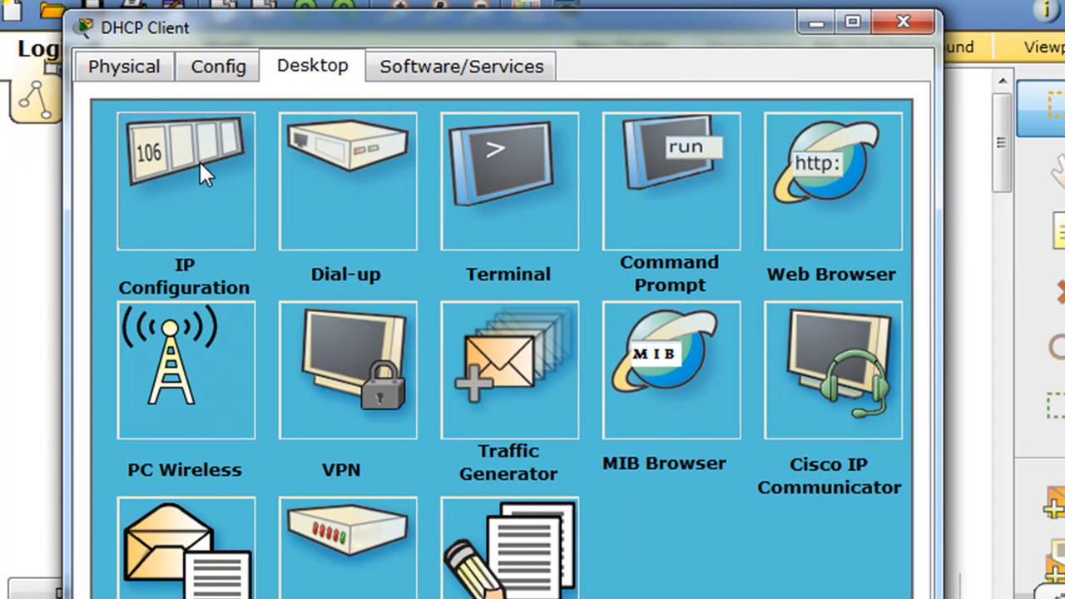
pyautogui.click(199, 159)
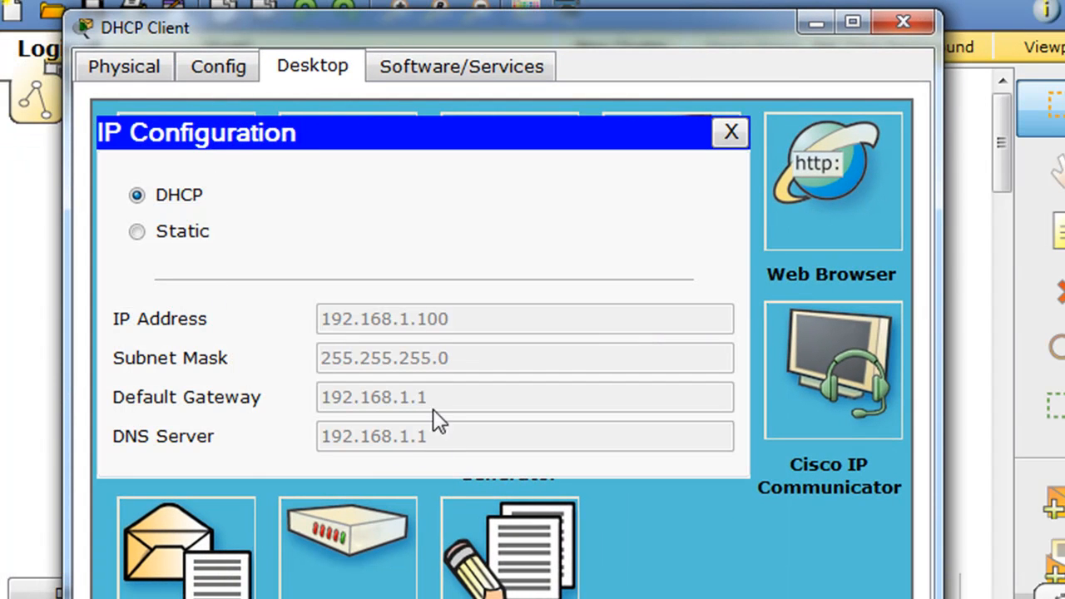
pyautogui.click(137, 233)
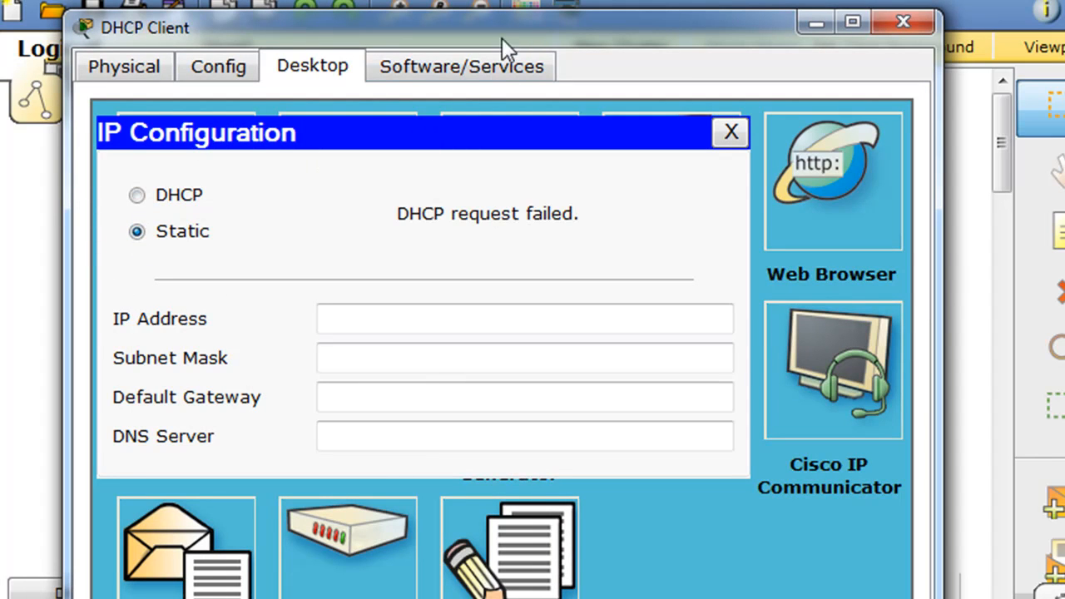
pyautogui.moveTo(512, 41)
pyautogui.mouseDown()
pyautogui.moveTo(523, 7)
pyautogui.moveTo(509, 0)
pyautogui.mouseUp()
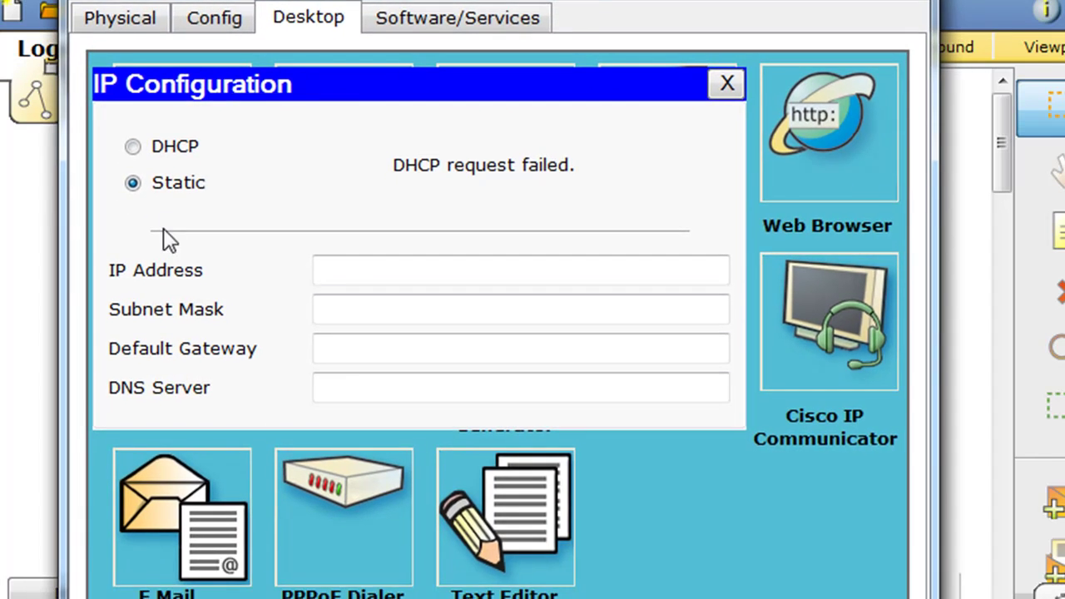
pyautogui.click(133, 148)
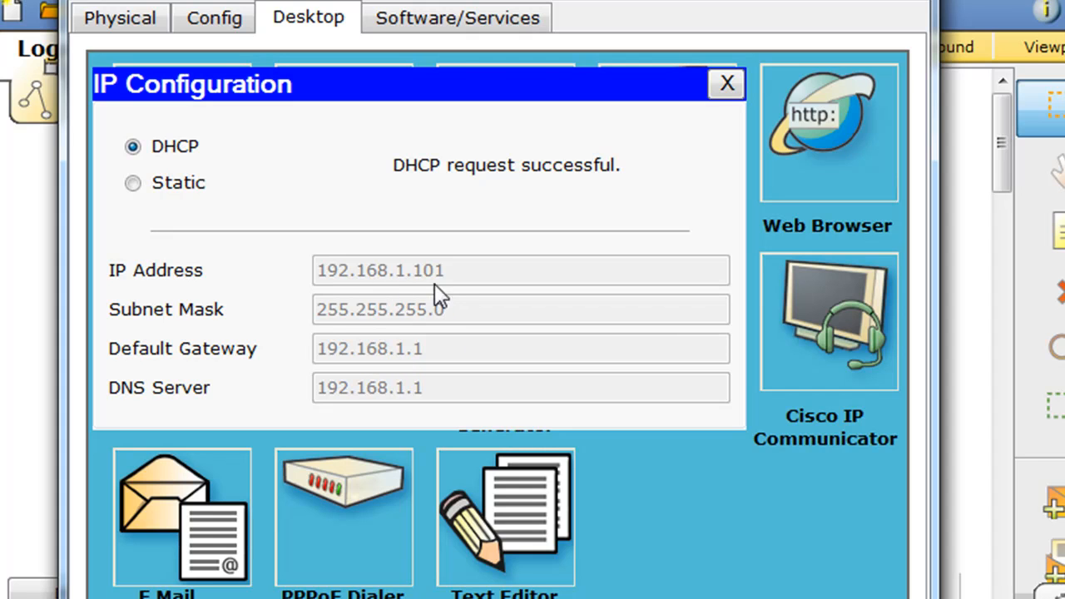
pyautogui.click(727, 85)
pyautogui.click(909, 3)
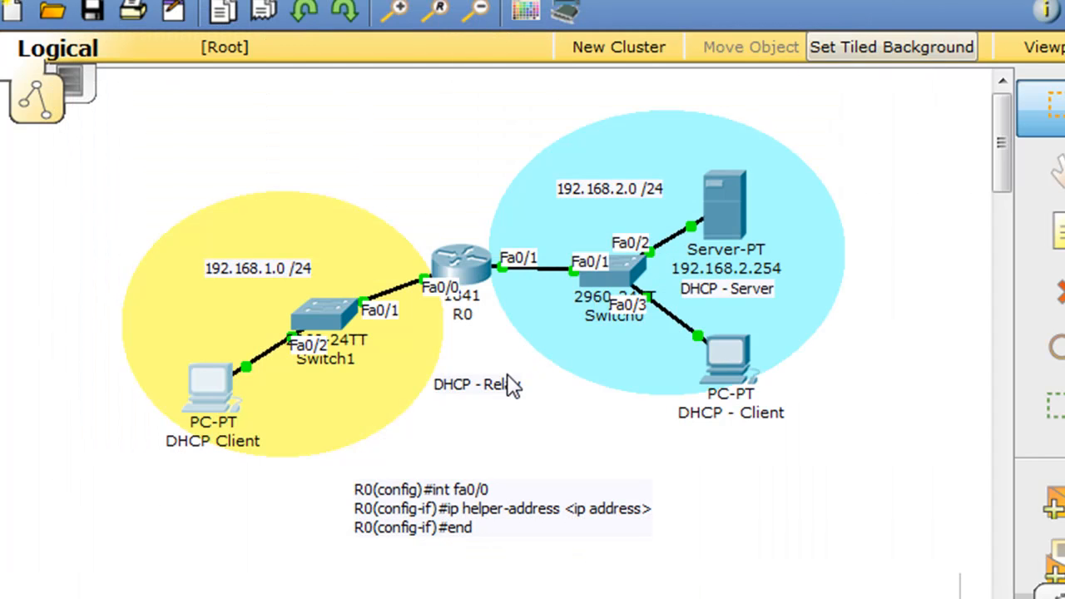